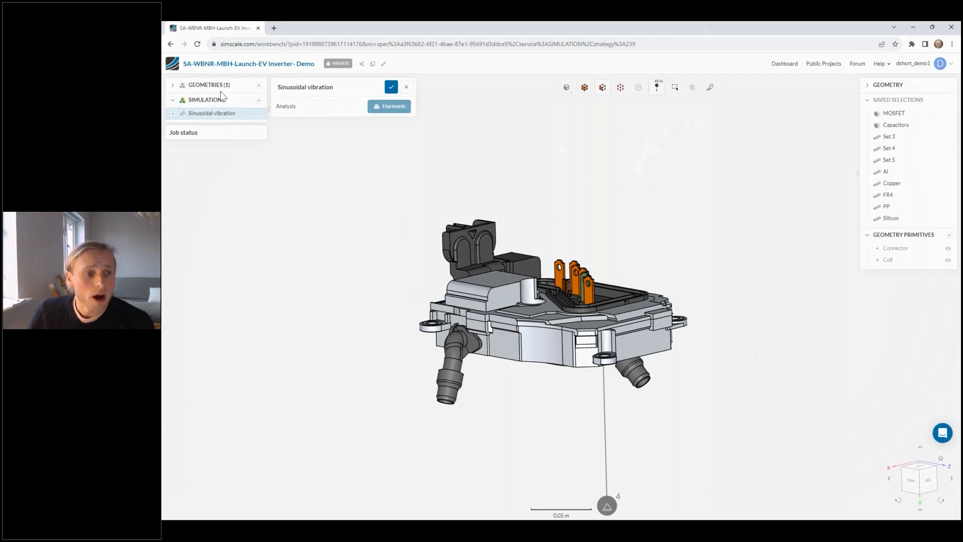
Widen the simulation tree so the full run names fit, and collapse the Sinusoidal vibration setup
click(173, 114)
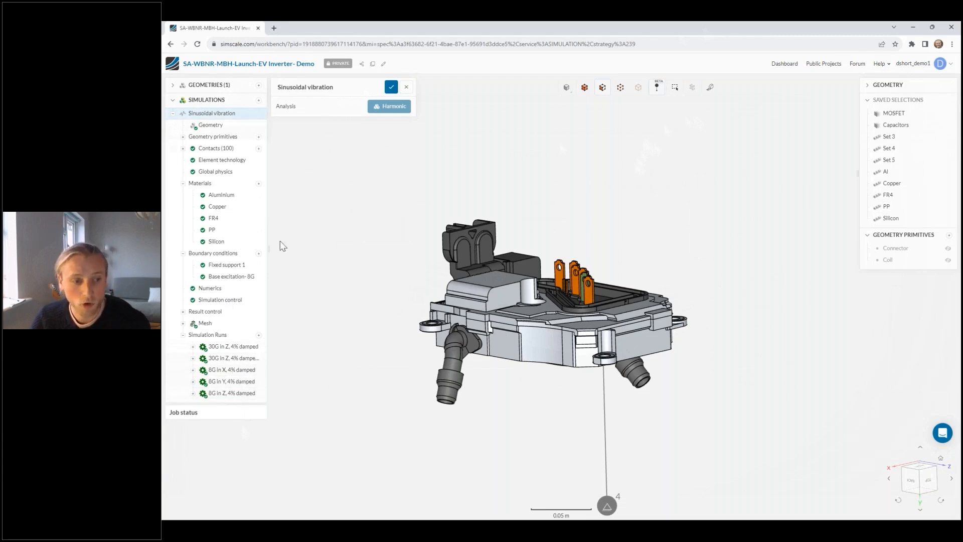
drag(269, 250, 348, 249)
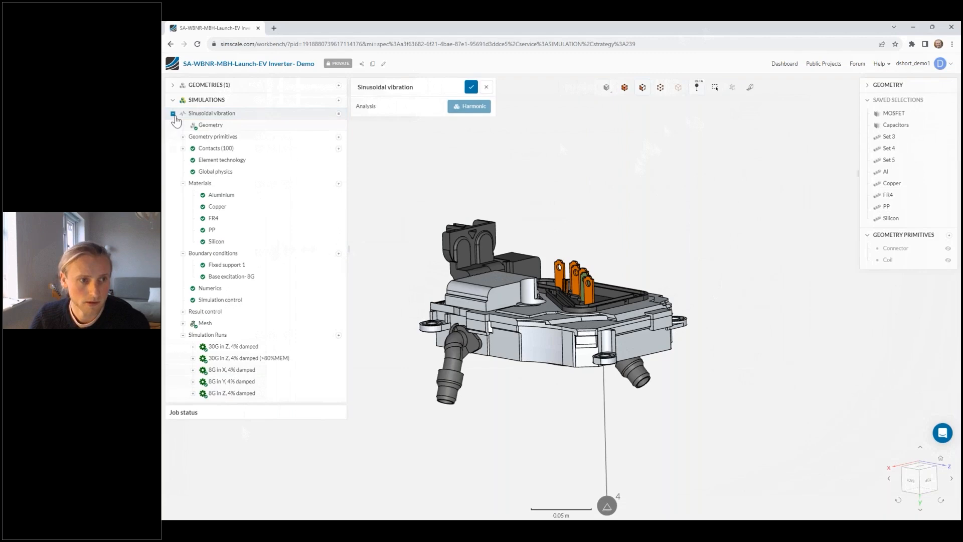
click(172, 113)
scroll(539, 371, up, 3)
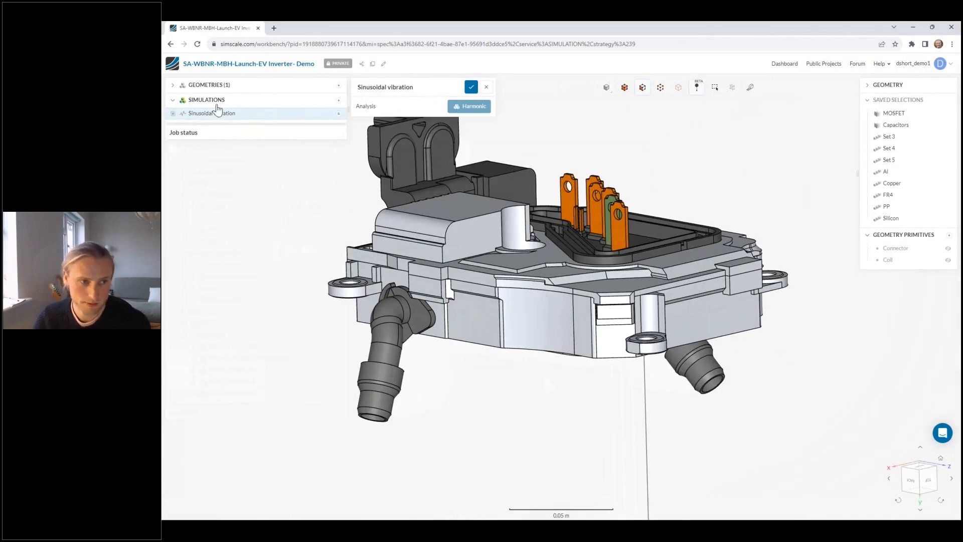
Open the Inverter geometry and review its geometry info
click(217, 85)
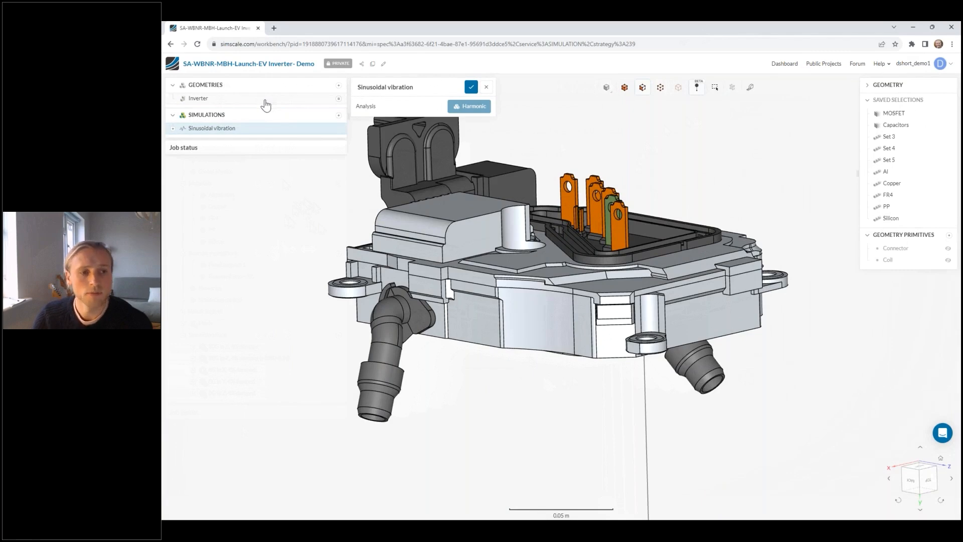
click(265, 104)
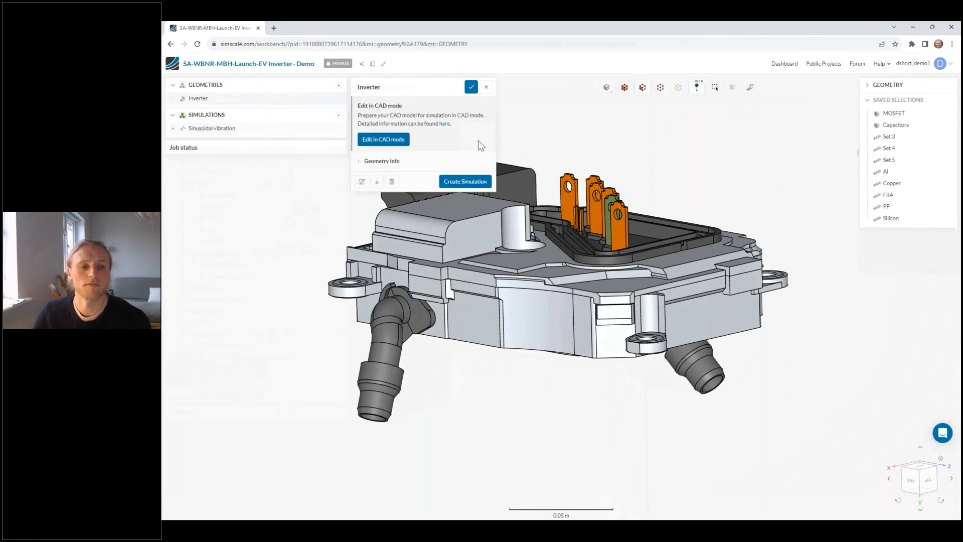
click(385, 163)
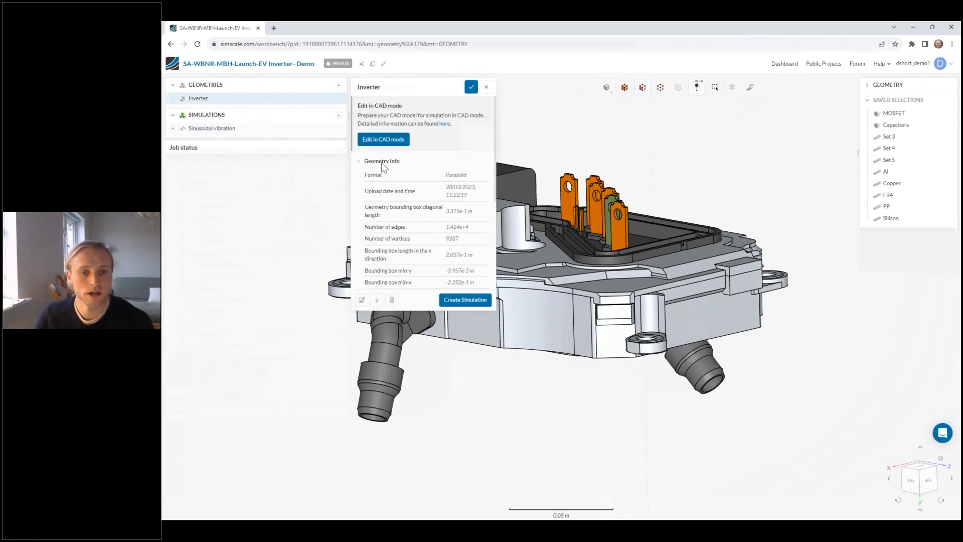
click(382, 161)
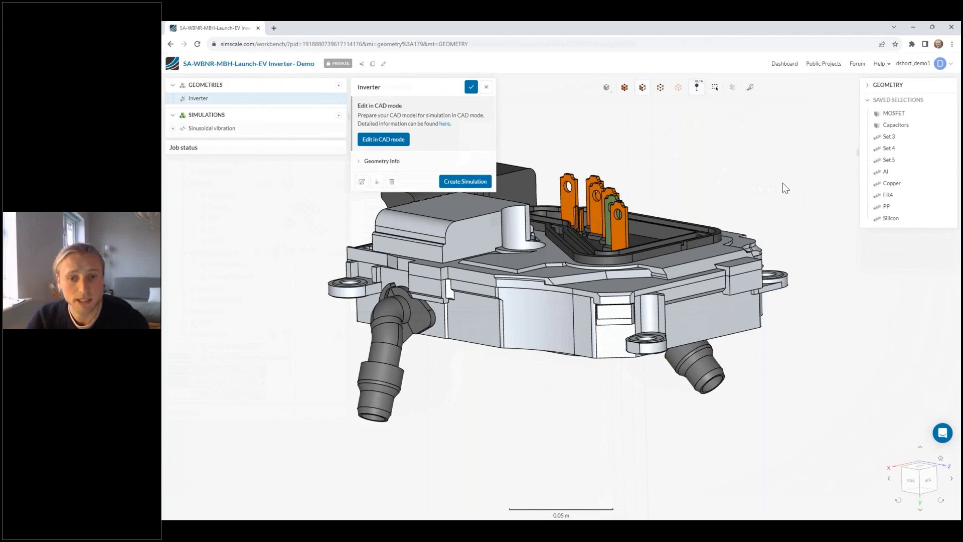
Create a new Harmonic analysis simulation from the Inverter geometry
drag(685, 170, 721, 188)
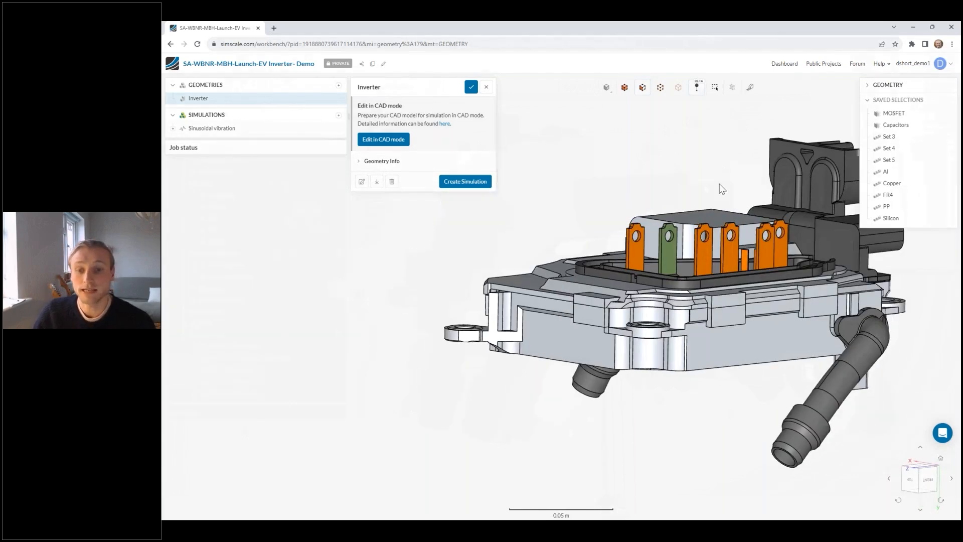
right_drag(652, 170, 511, 183)
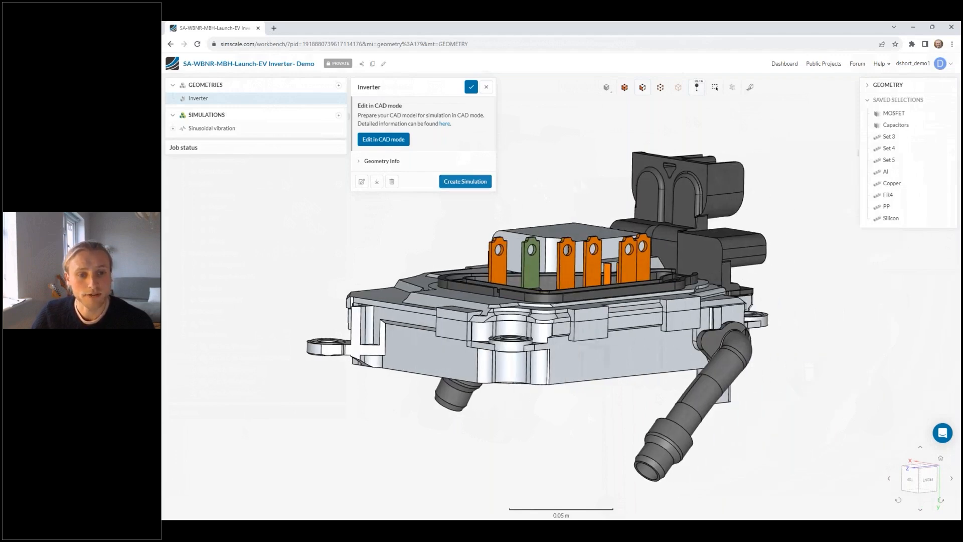
click(465, 181)
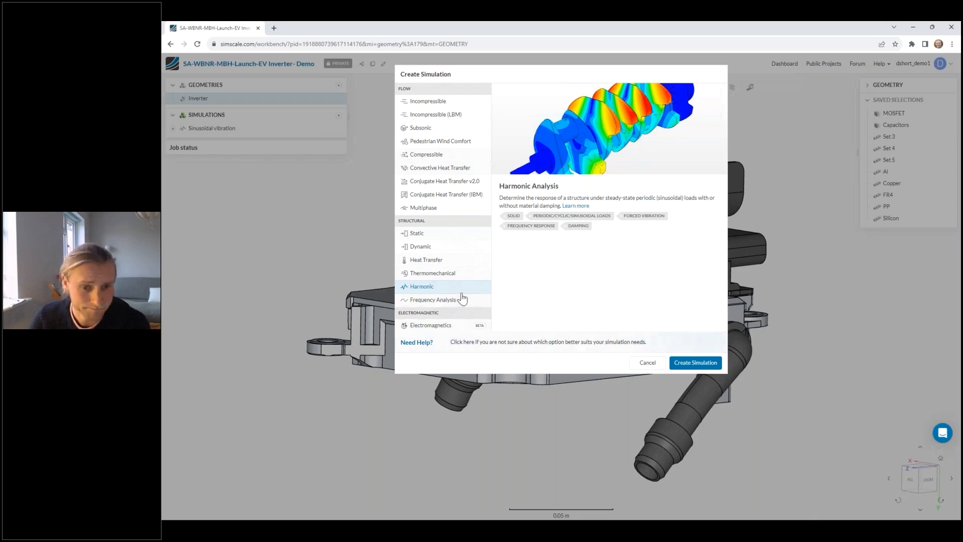
click(697, 362)
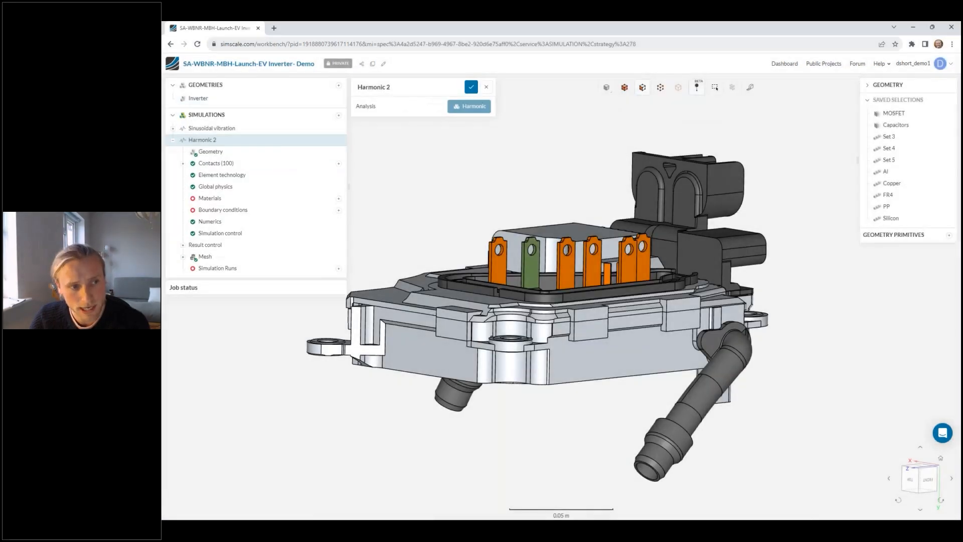
Review the contact list of the Harmonic 2 simulation and the settings of the Bonded 1 contact
click(183, 163)
scroll(270, 348, down, 10)
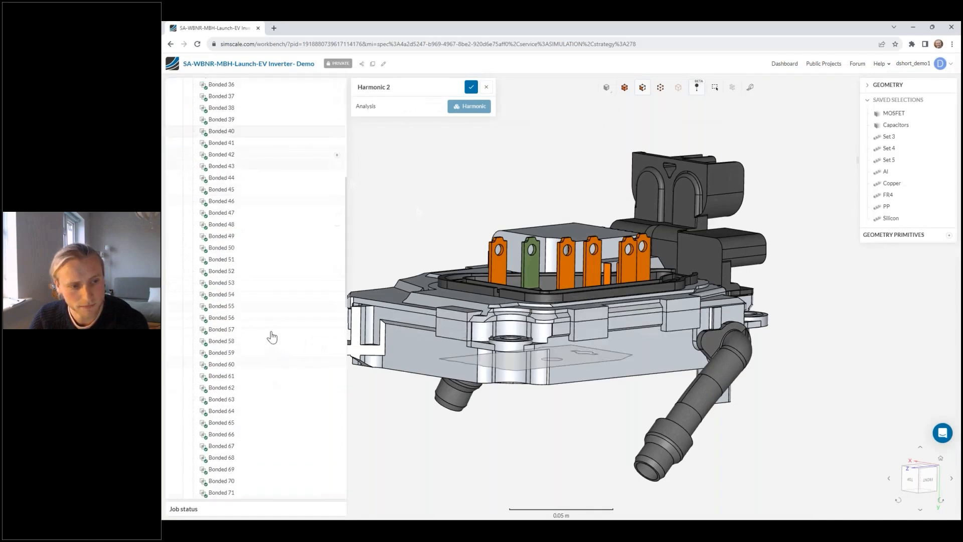
scroll(271, 335, up, 10)
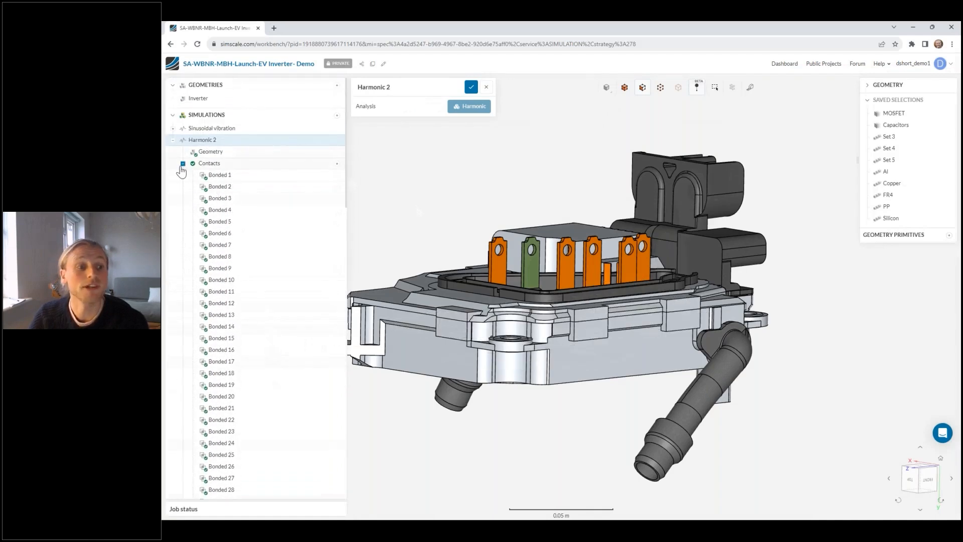
click(220, 176)
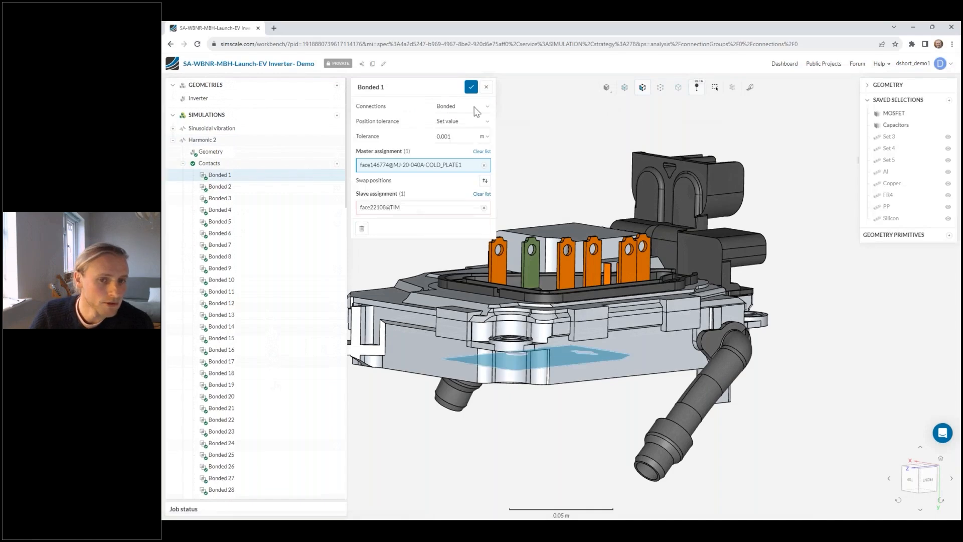
click(183, 164)
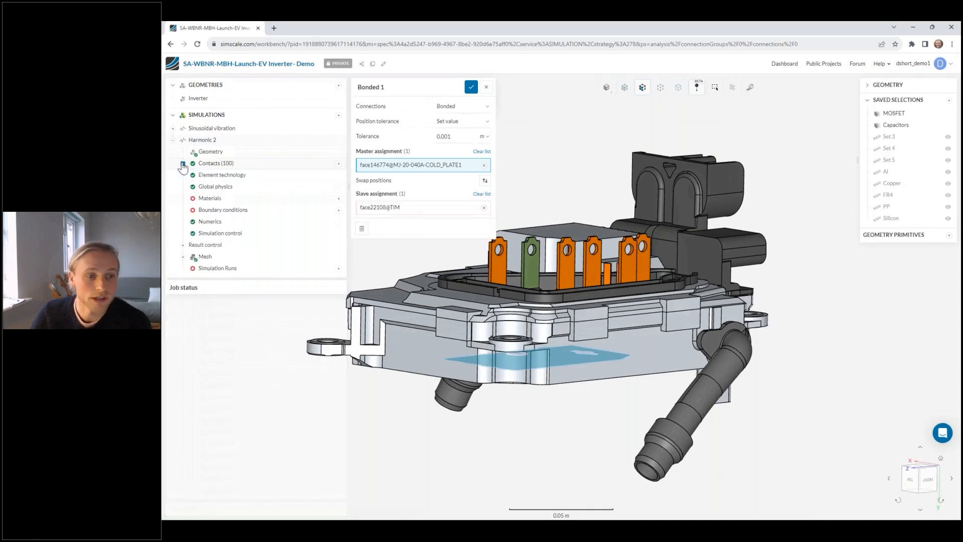
Enable node merging for the contacts of Harmonic 2 and save the setting
click(224, 166)
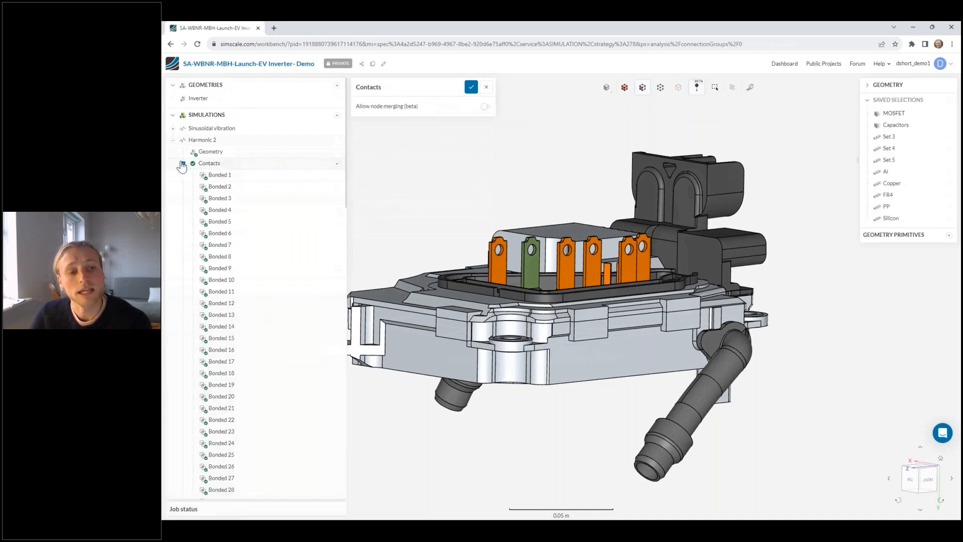
mouse_move(487, 114)
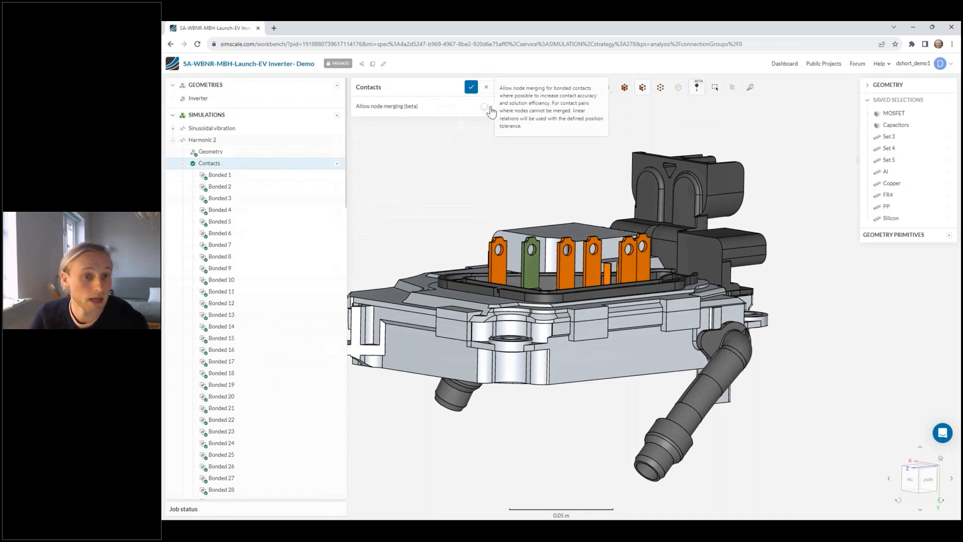
click(485, 107)
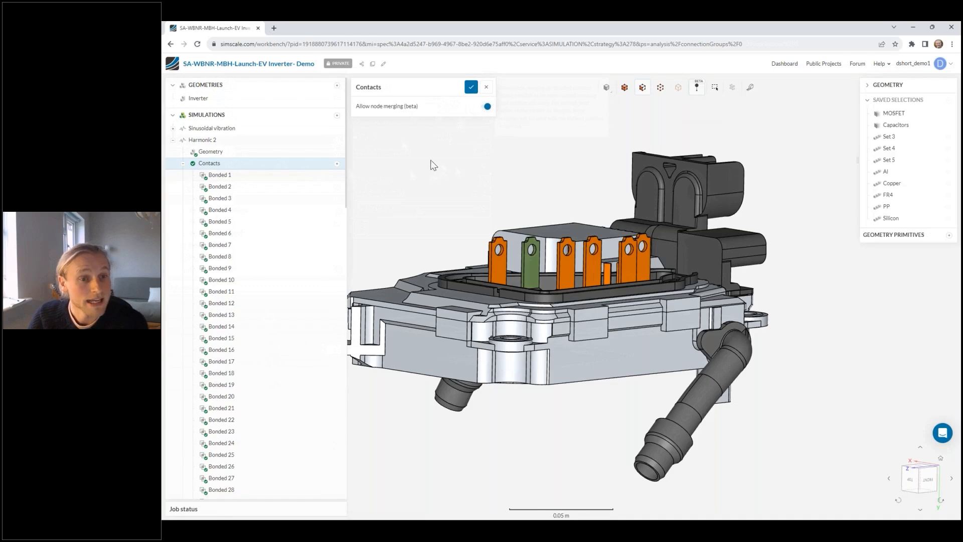
click(183, 164)
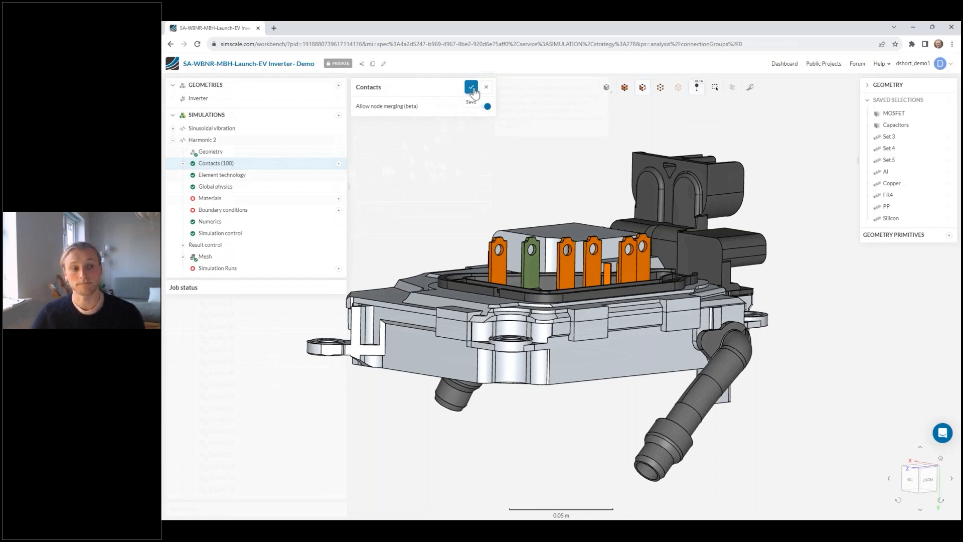
click(474, 90)
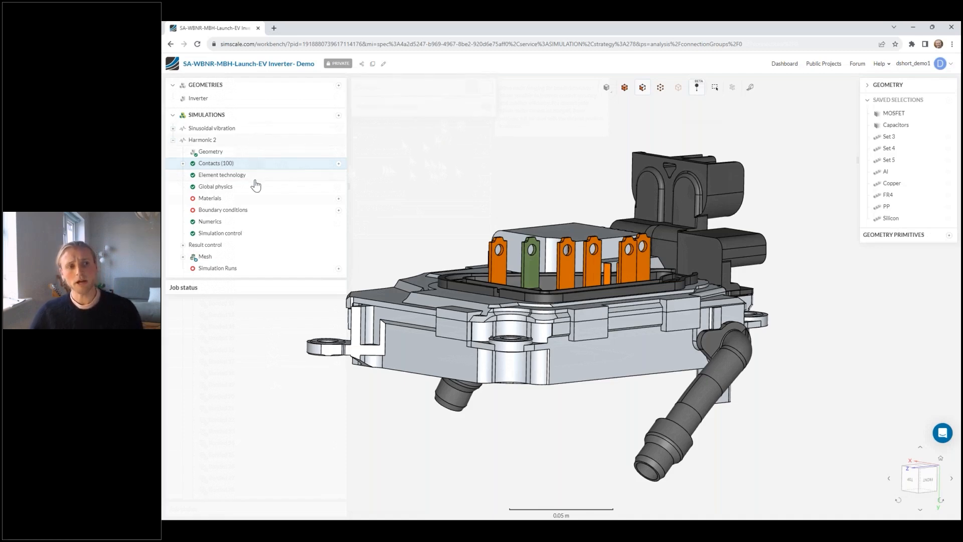
Enable global damping in the global physics of Harmonic 2, set the damping level to 2% and save it
click(256, 188)
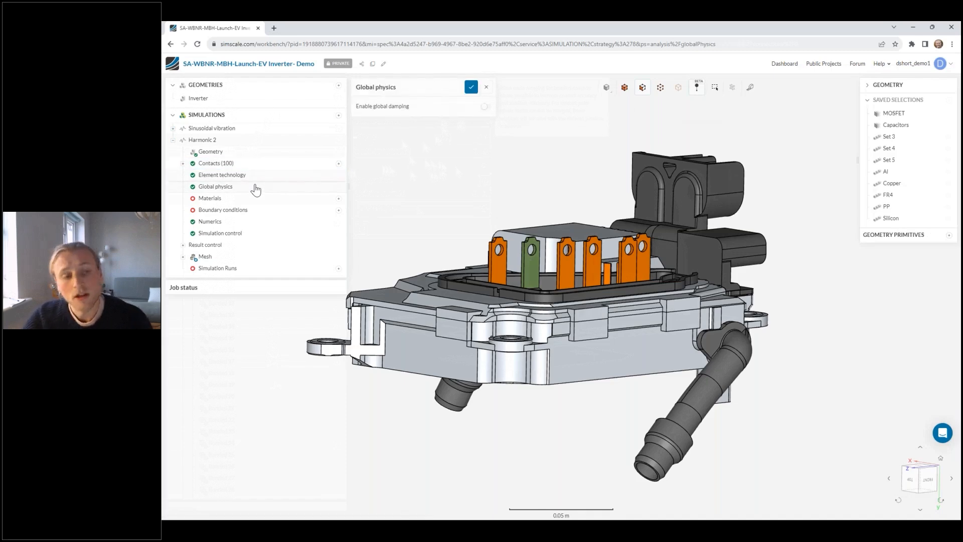
click(486, 107)
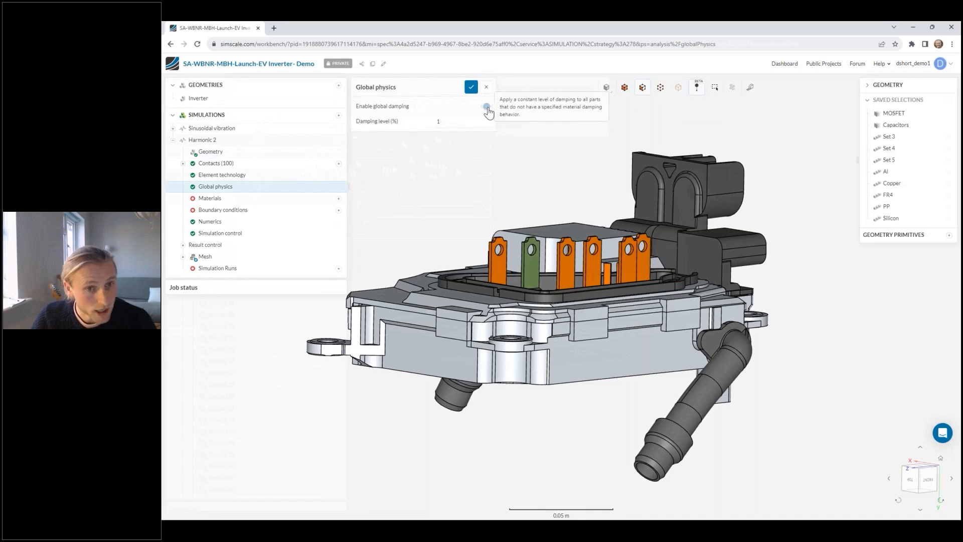
double_click(468, 122)
text(4)
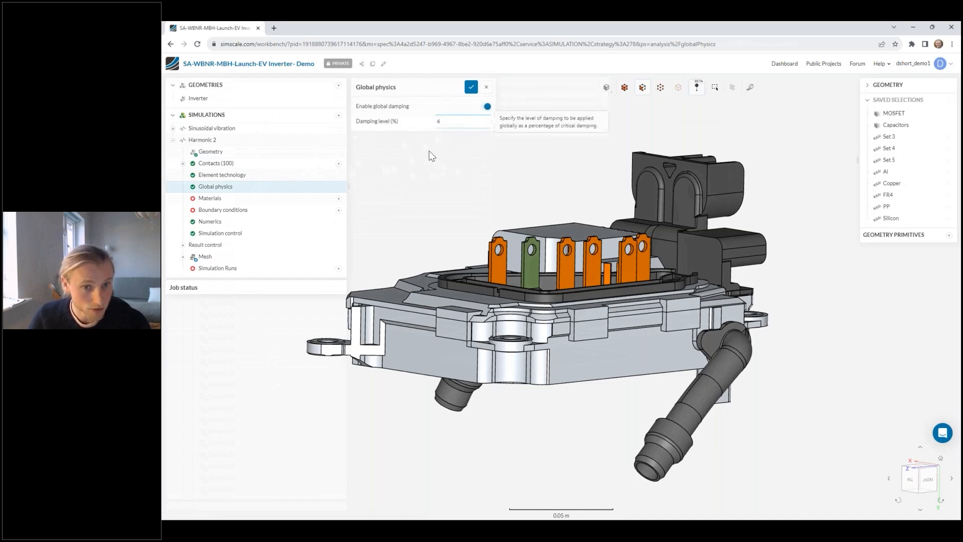
key(BackSpace)
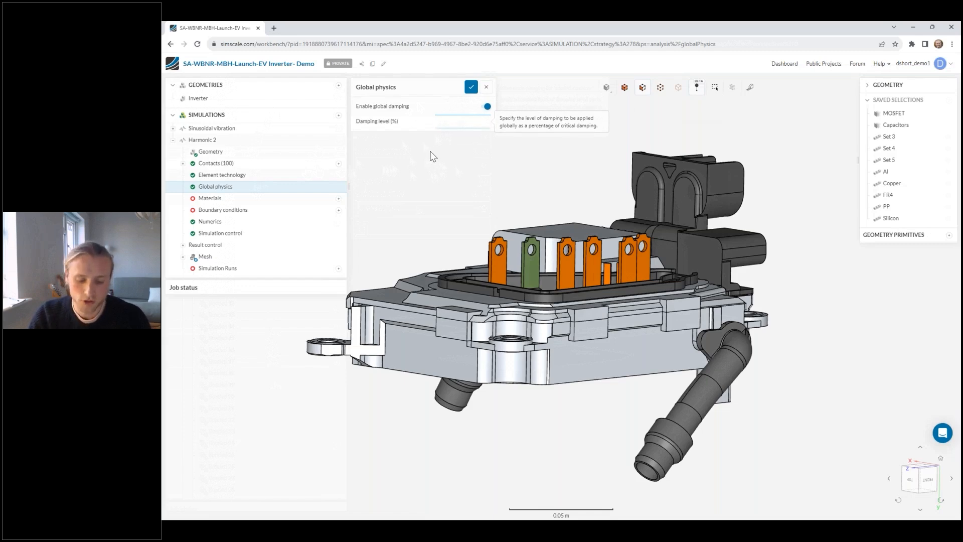
text(2)
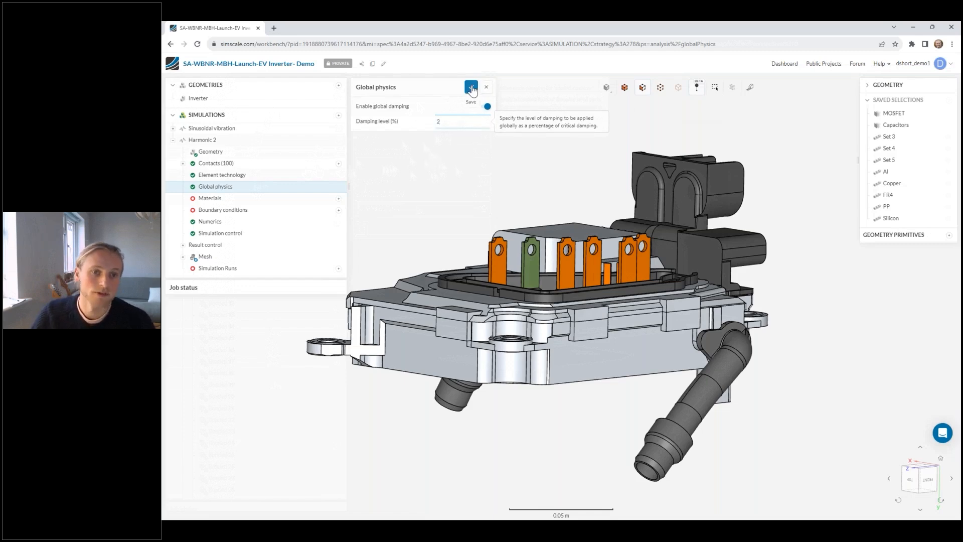
click(472, 92)
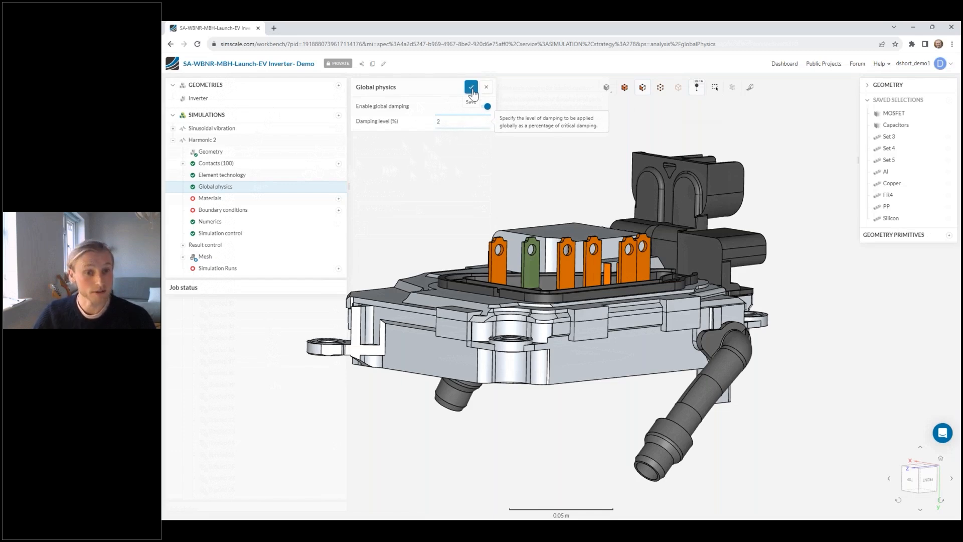
click(471, 89)
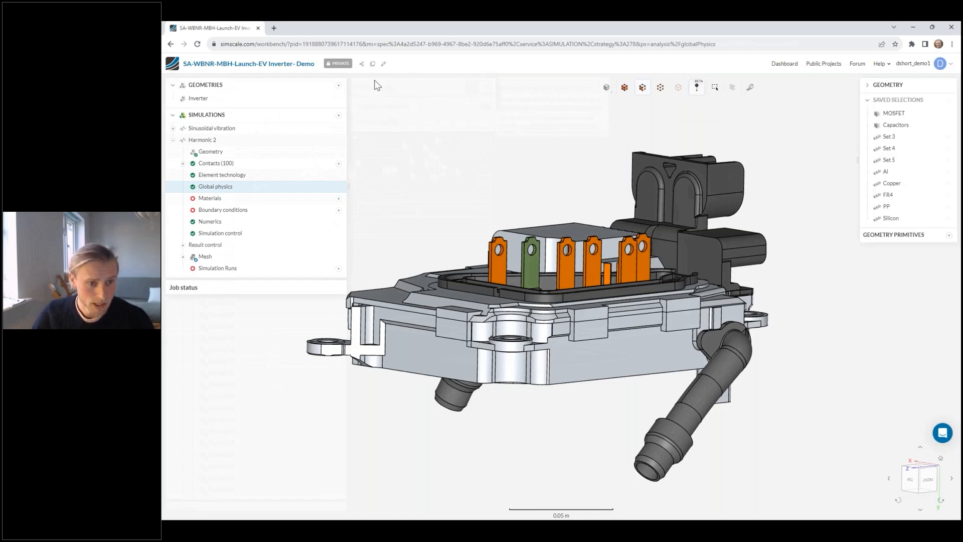
Add Aluminium from the default material library and assign it to the saved selection Al
click(339, 199)
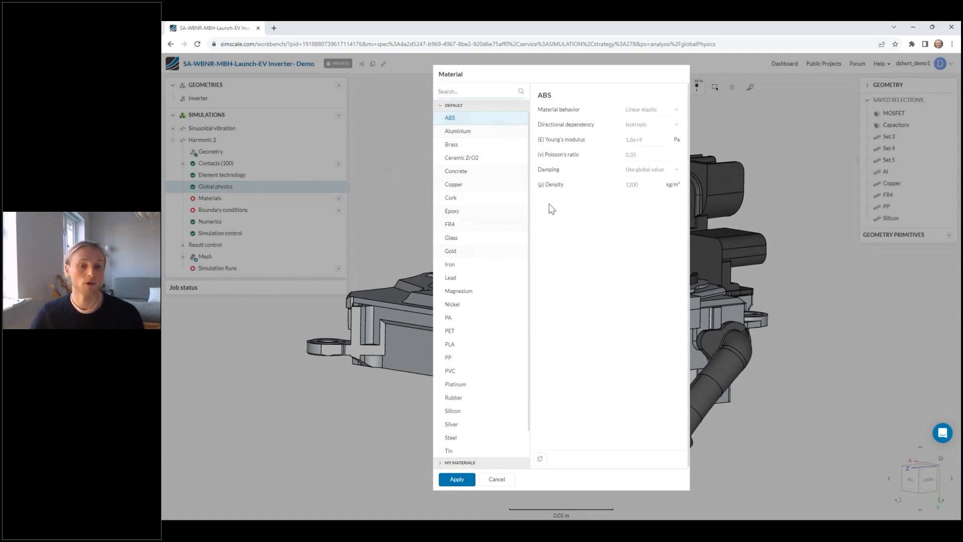
click(499, 136)
click(462, 480)
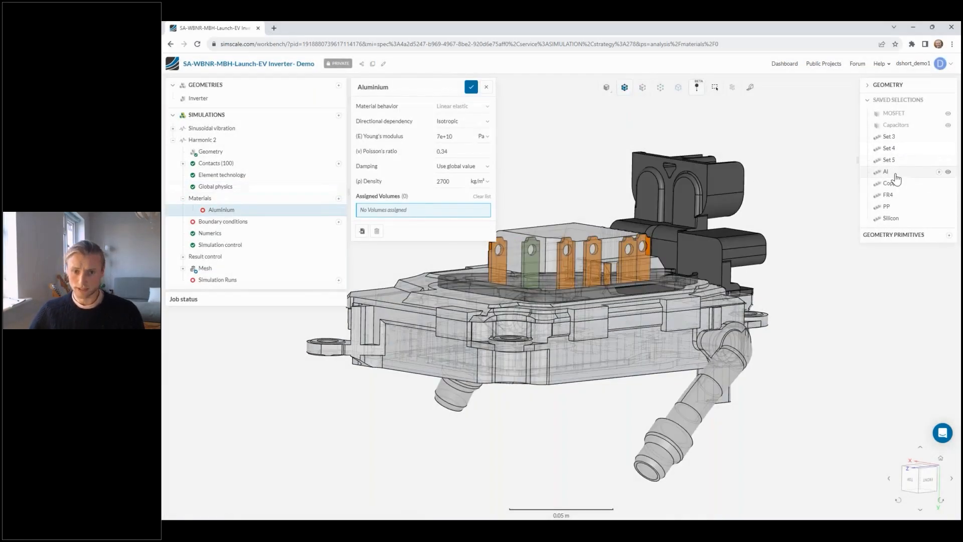
click(896, 176)
drag(580, 185, 688, 174)
right_drag(688, 174, 711, 201)
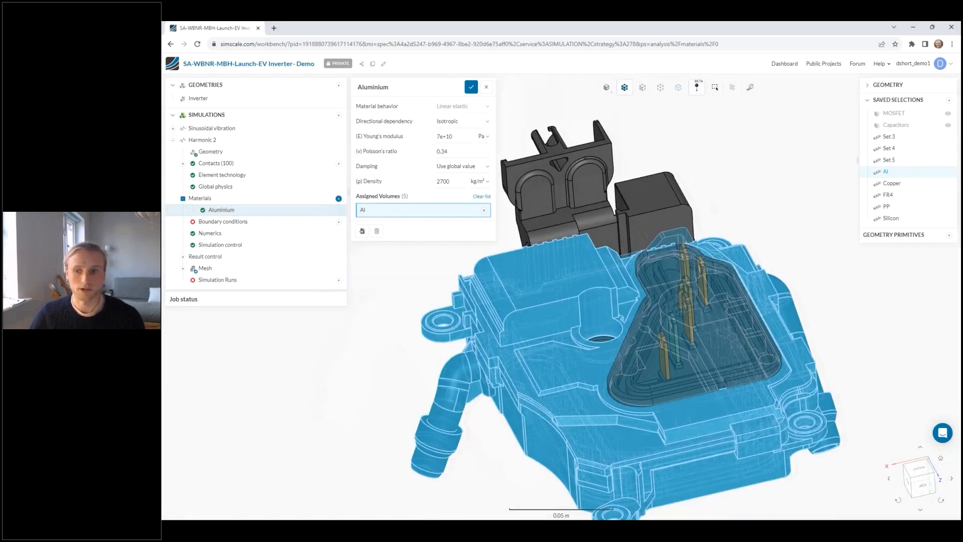
Add Copper from the default material library and assign it to the saved selection Copper
click(338, 198)
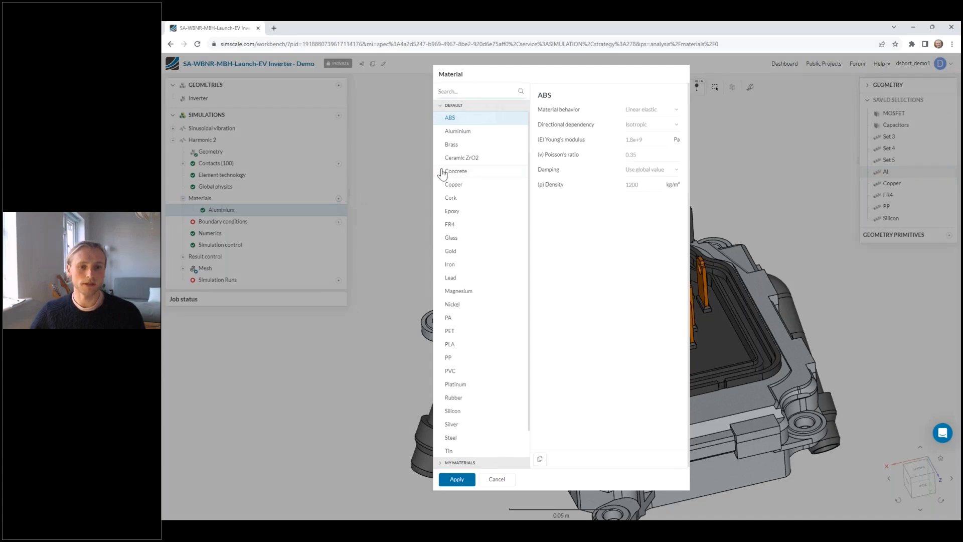
click(467, 185)
click(457, 479)
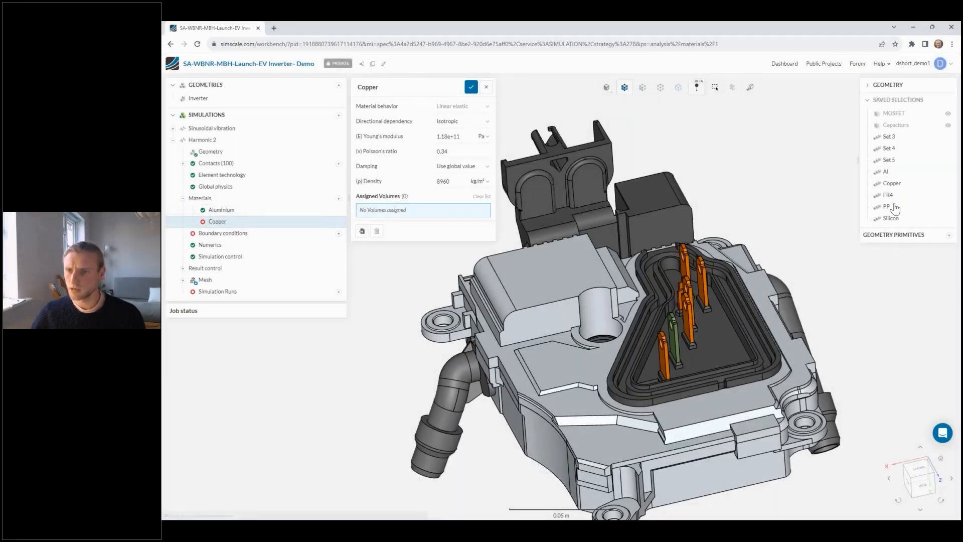
click(891, 183)
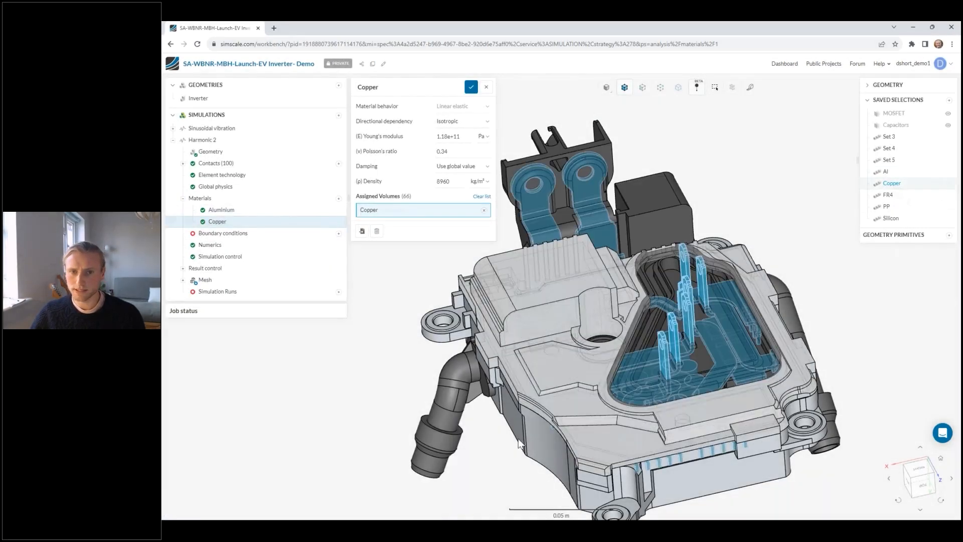
Display the model with translucent surfaces and examine the assigned copper volumes inside the inverter
click(606, 87)
click(607, 137)
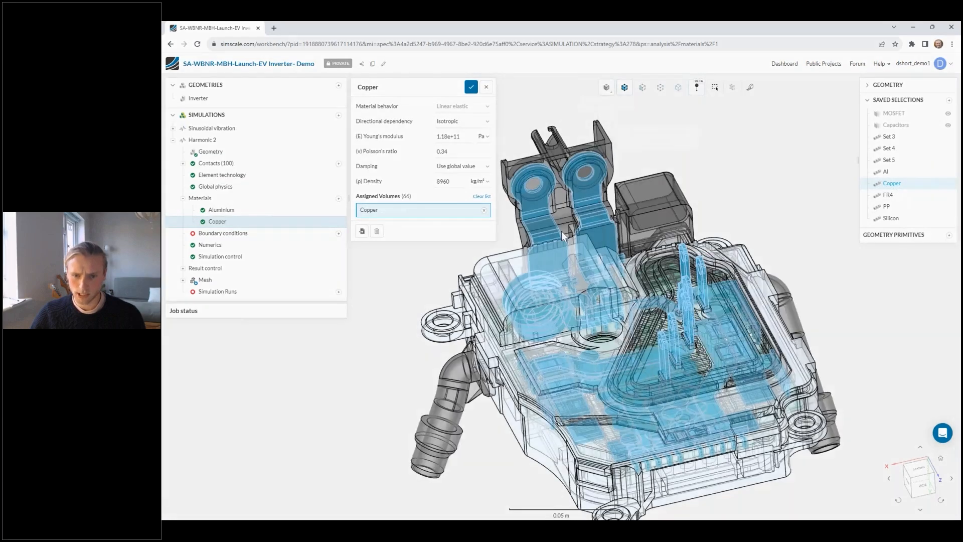
scroll(405, 420, down, 5)
drag(405, 421, 511, 439)
right_drag(571, 427, 636, 382)
scroll(571, 358, up, 5)
drag(574, 470, 537, 428)
Add FR4 from the default material library and assign it to the saved selection FR4
click(339, 198)
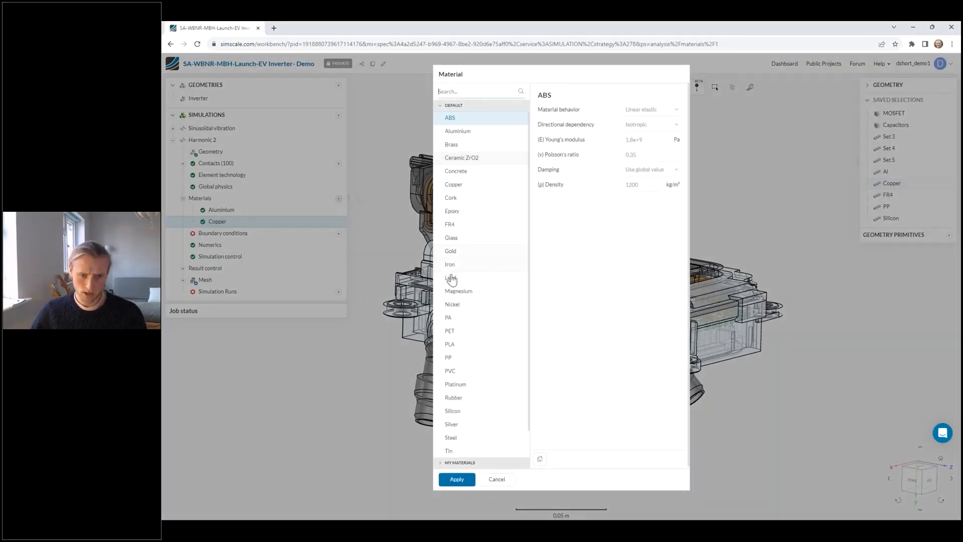
click(465, 225)
click(457, 480)
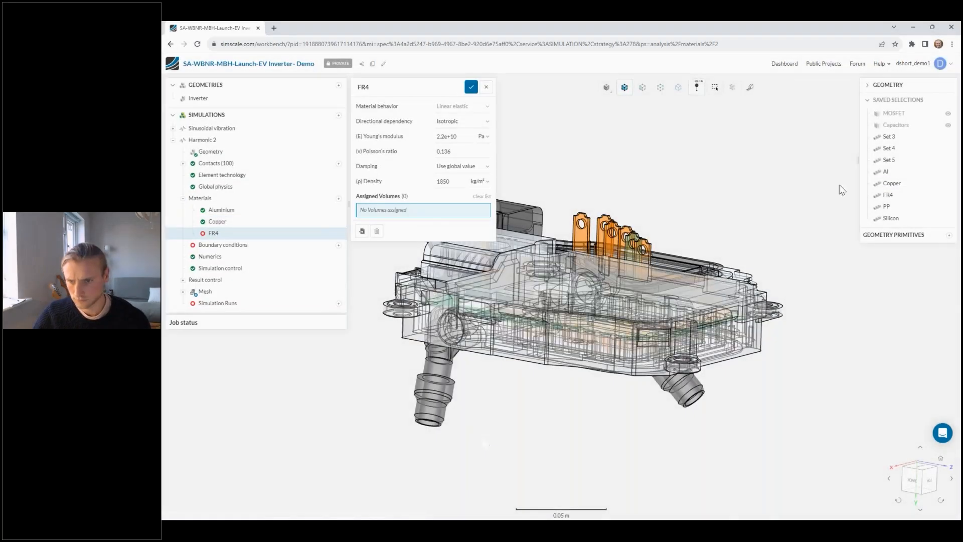
click(888, 194)
drag(791, 357, 765, 377)
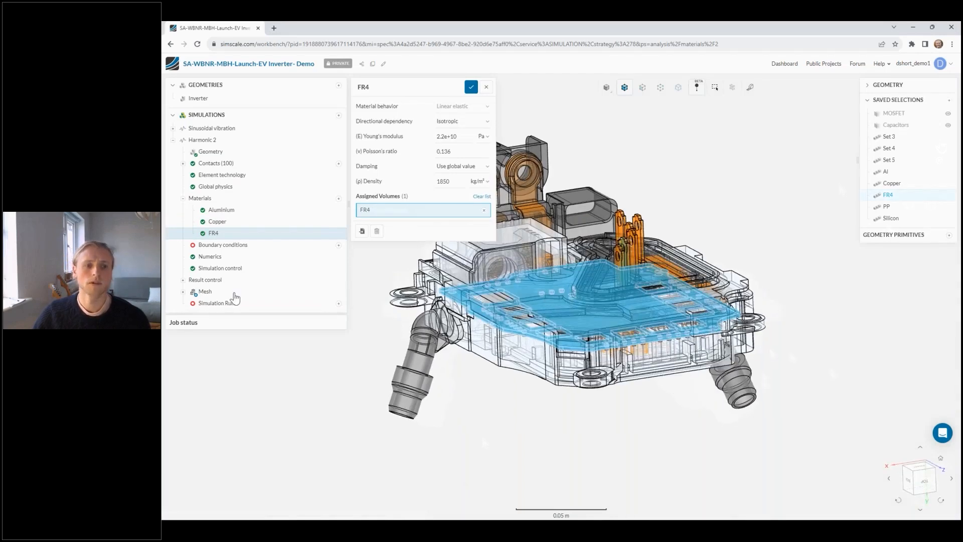
Add PP from the default material library and assign it to the saved selection PP
click(339, 199)
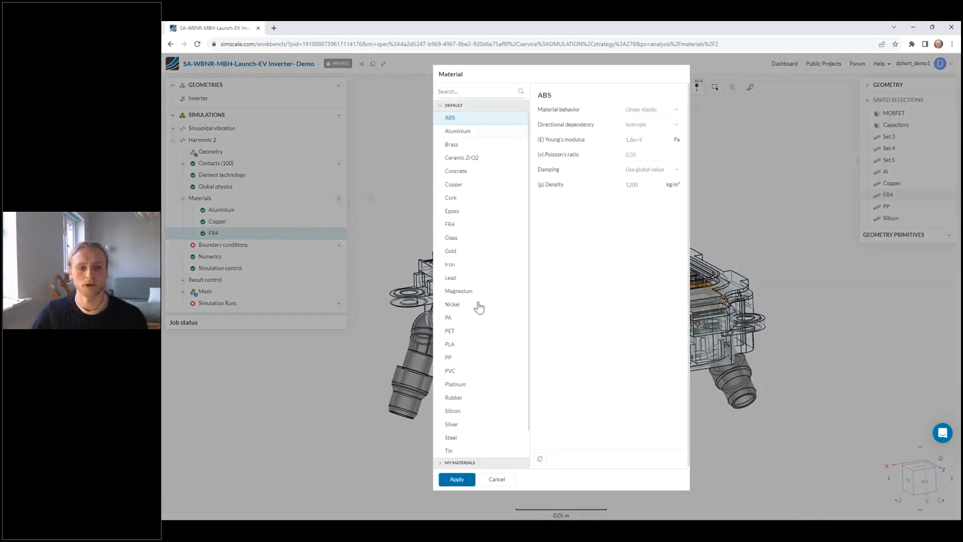
click(459, 358)
click(456, 479)
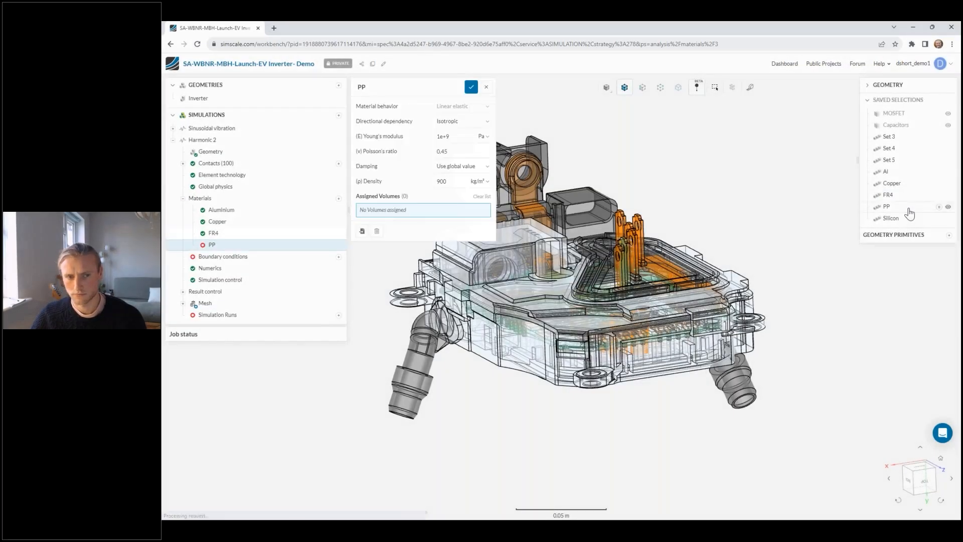
click(903, 207)
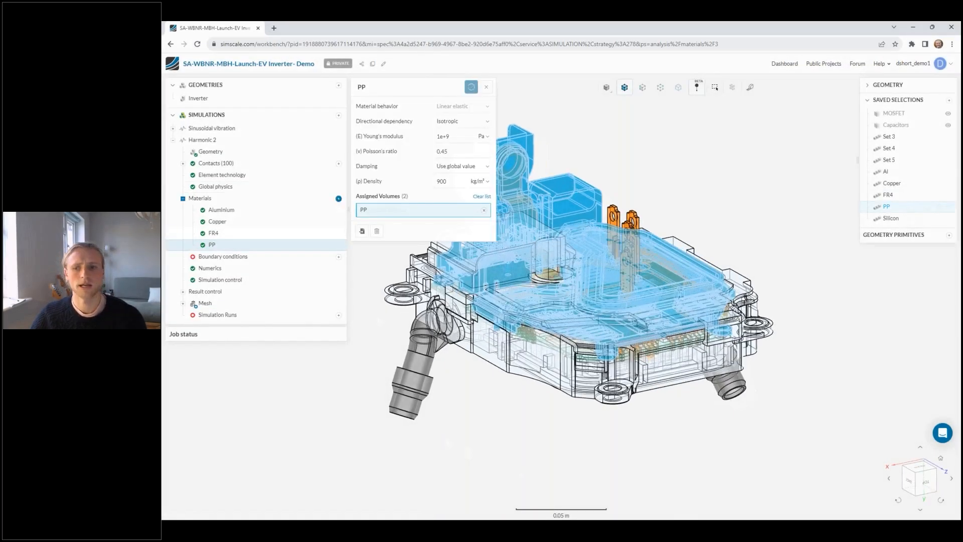
Add Silicon from the default material library, assign it to the saved selection Silicon and save the material
click(339, 198)
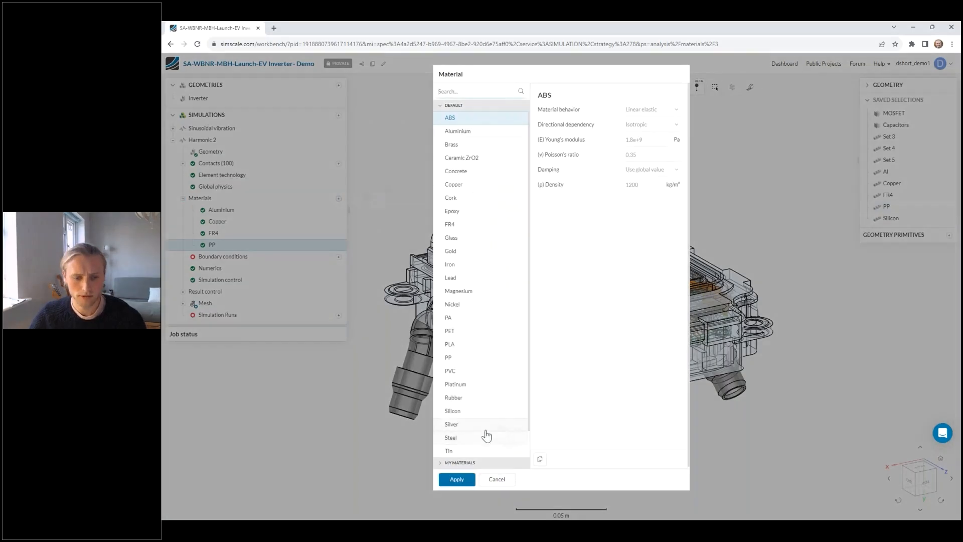
click(471, 412)
click(457, 479)
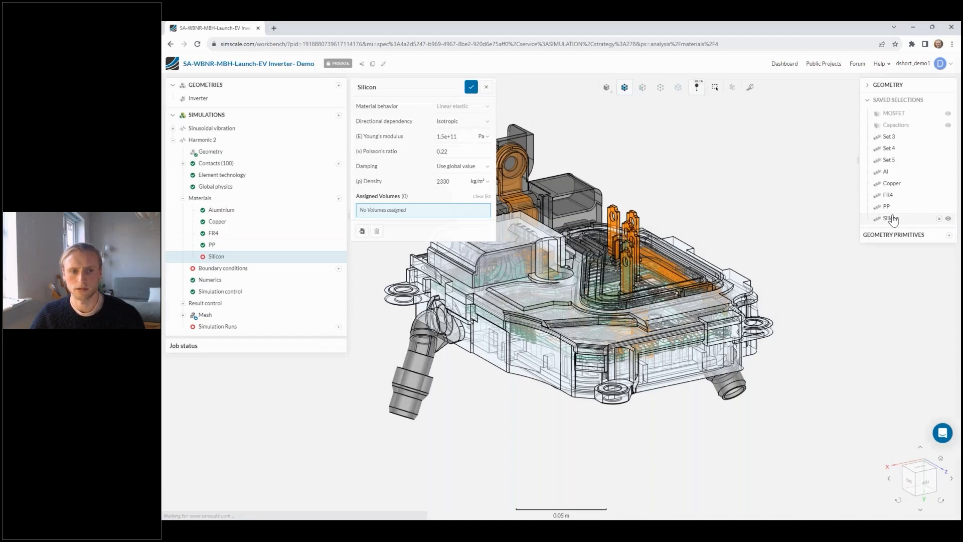
click(891, 218)
click(471, 87)
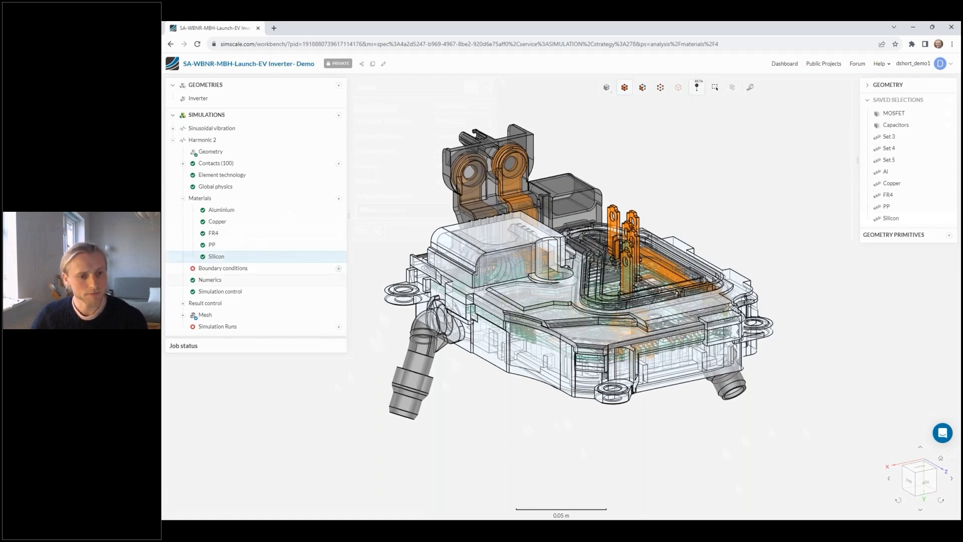
Create a fixed support boundary condition in Harmonic 2 and display the model with opaque surfaces
click(338, 269)
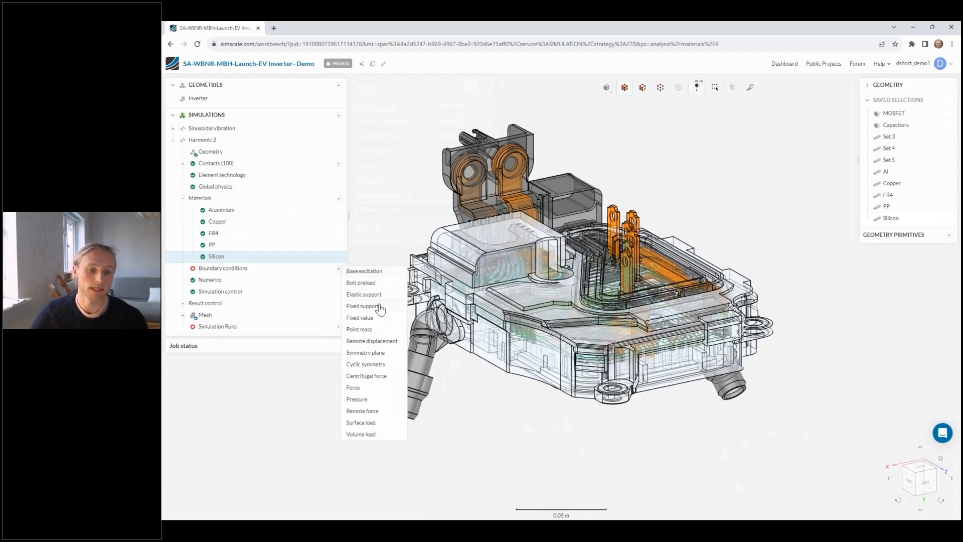
click(379, 307)
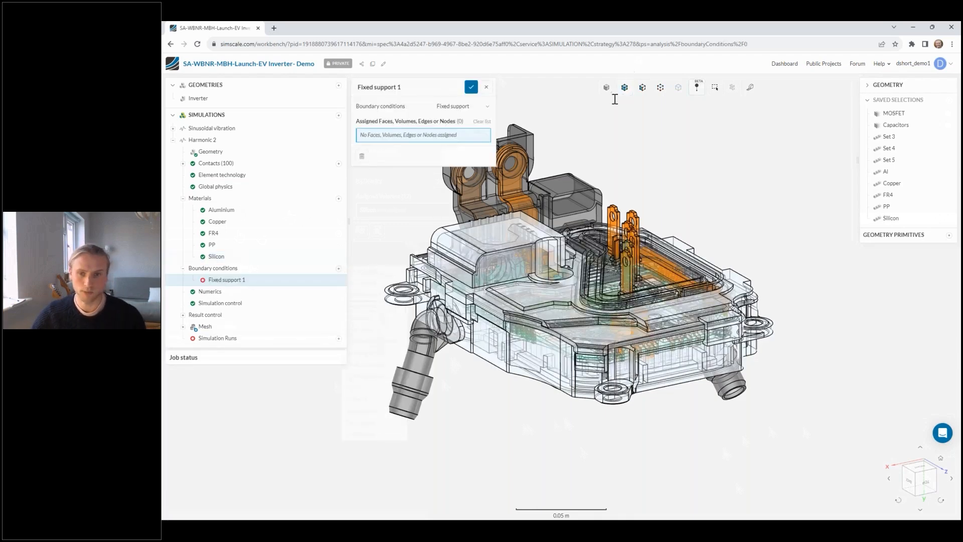
click(606, 88)
click(609, 156)
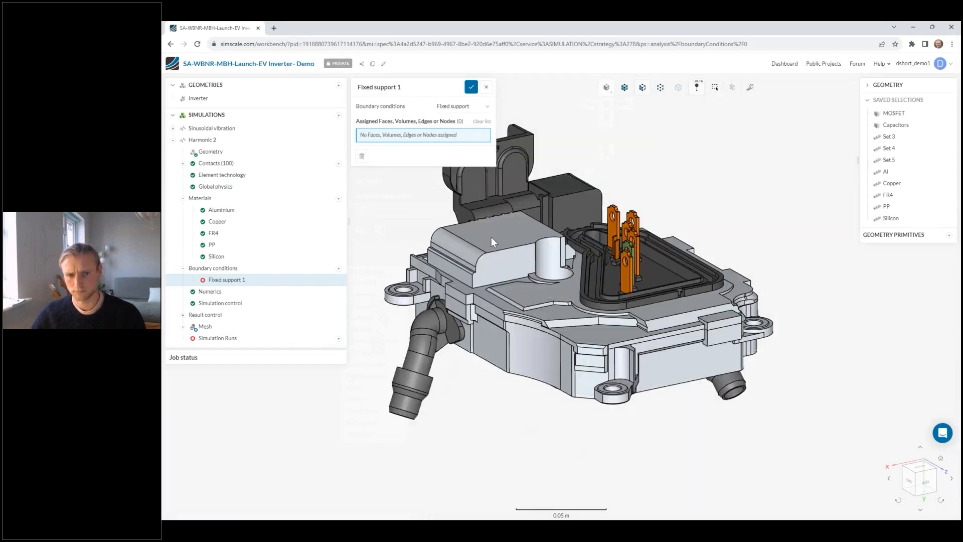
Assign the inner faces of the four cold plate mounting holes to the fixed support
click(403, 293)
click(612, 391)
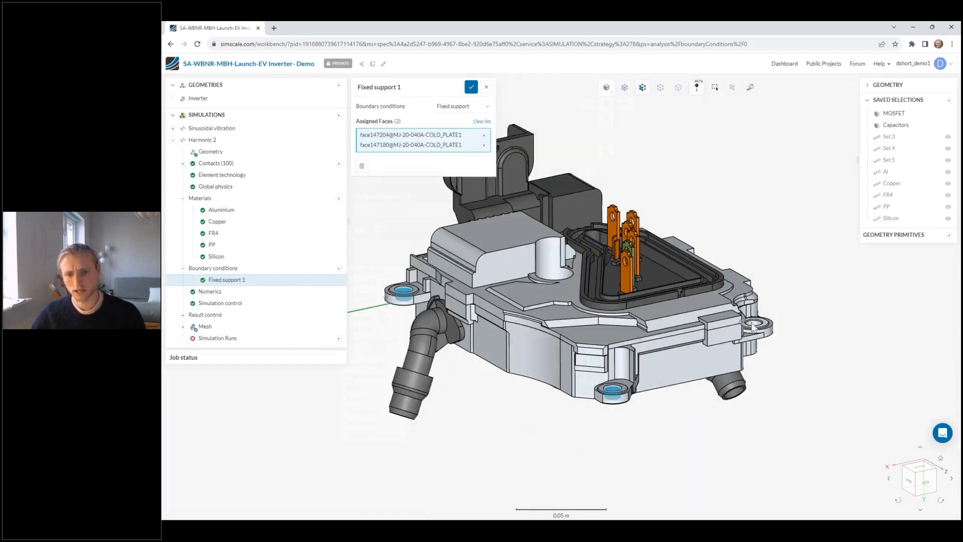
click(752, 328)
drag(752, 328, 662, 332)
scroll(775, 314, up, 5)
click(734, 321)
scroll(795, 360, down, 10)
drag(844, 420, 783, 361)
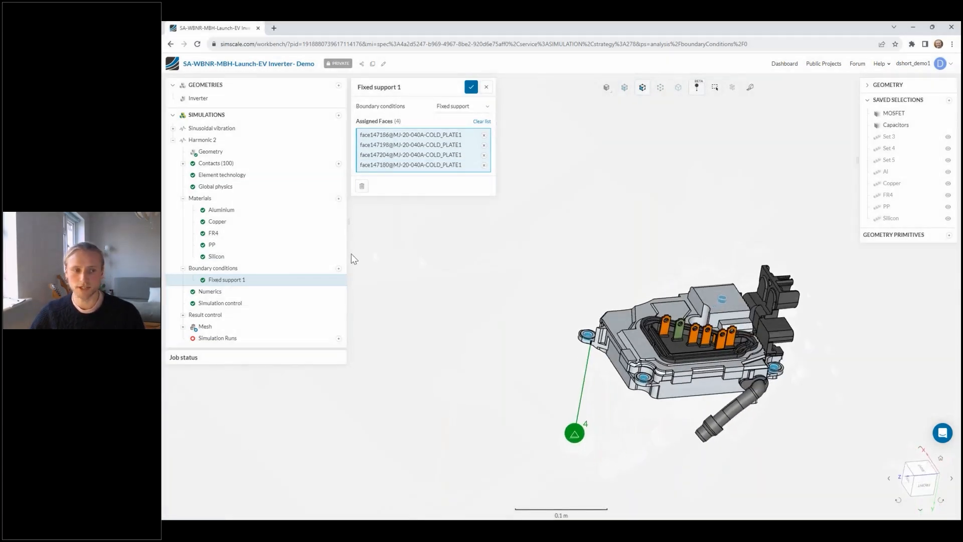
Add a base excitation boundary condition, set its acceleration to 8 G and save it
click(339, 268)
click(385, 273)
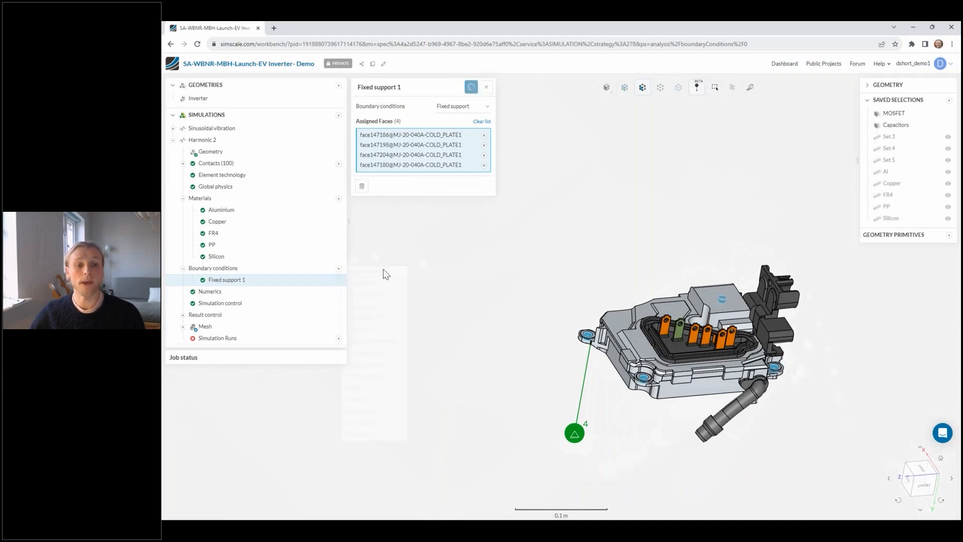
drag(516, 340, 795, 368)
right_drag(587, 233, 486, 241)
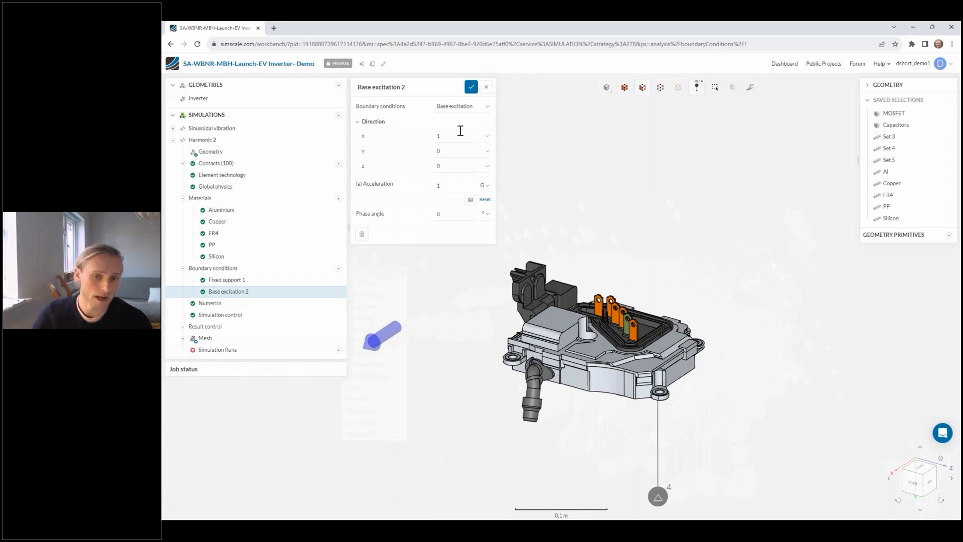
drag(429, 412, 645, 453)
double_click(446, 186)
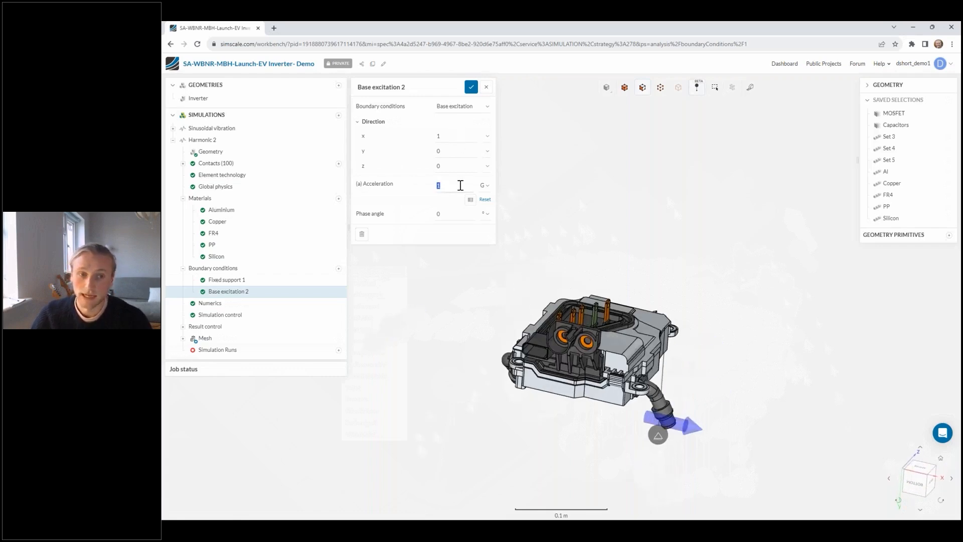
text(8)
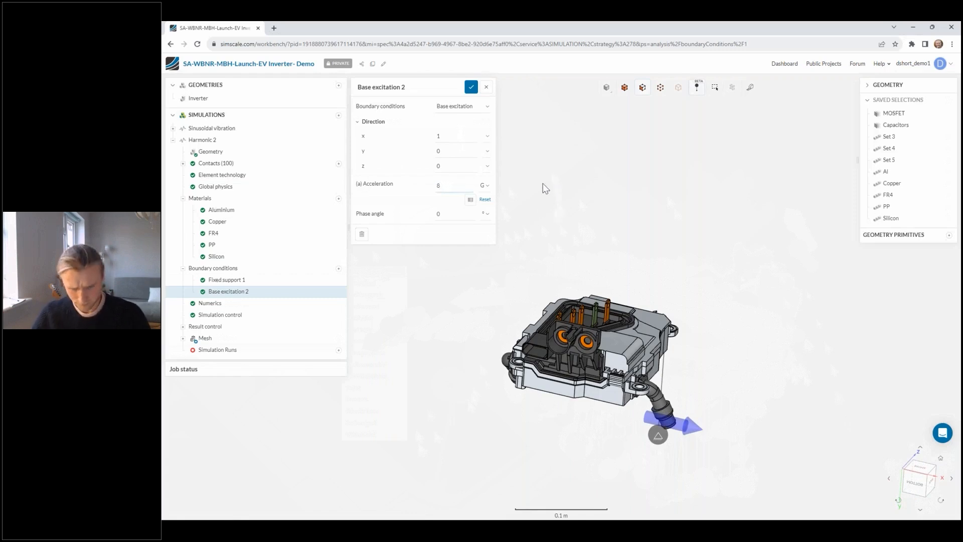
drag(718, 272, 501, 107)
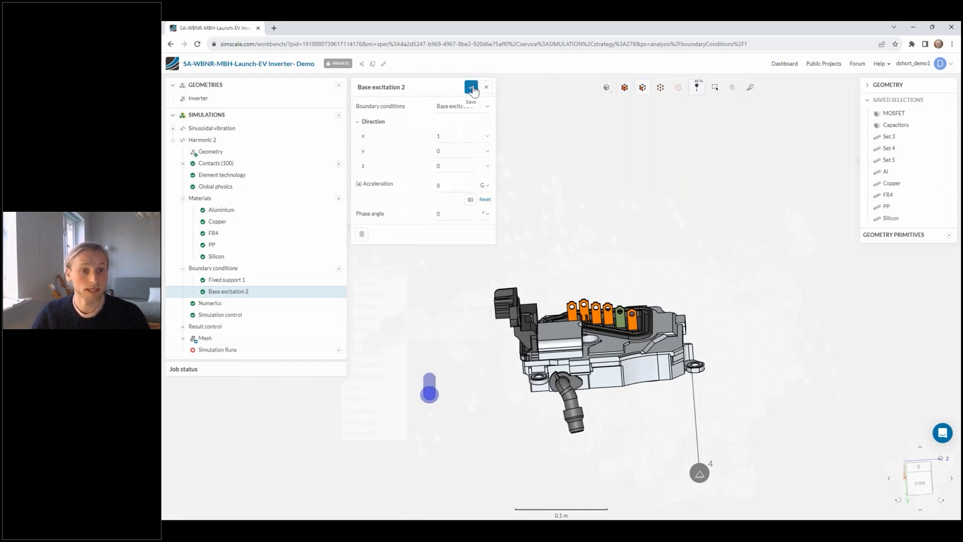
click(471, 88)
Change the solution method in the numerics of Harmonic 2 to Modal-based and save it
drag(481, 315, 424, 338)
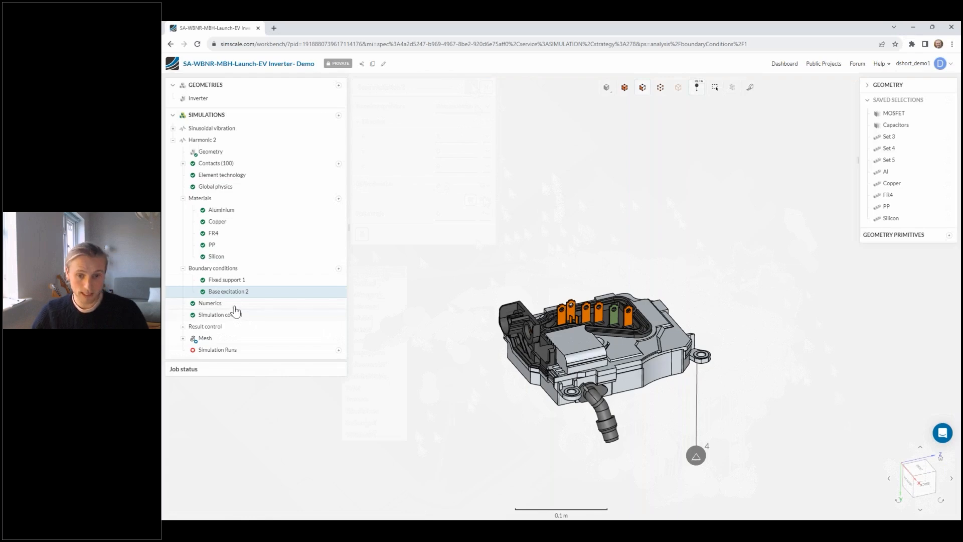
click(234, 304)
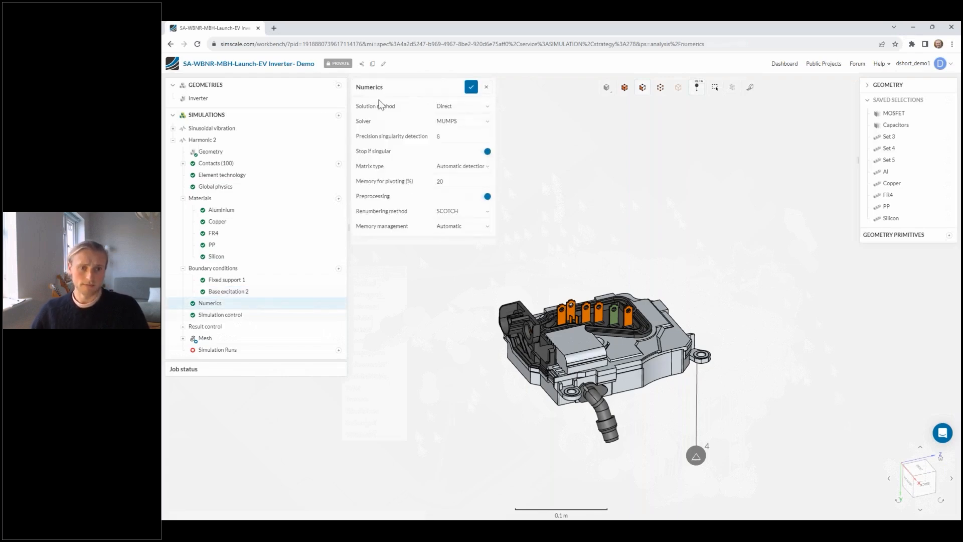
click(479, 108)
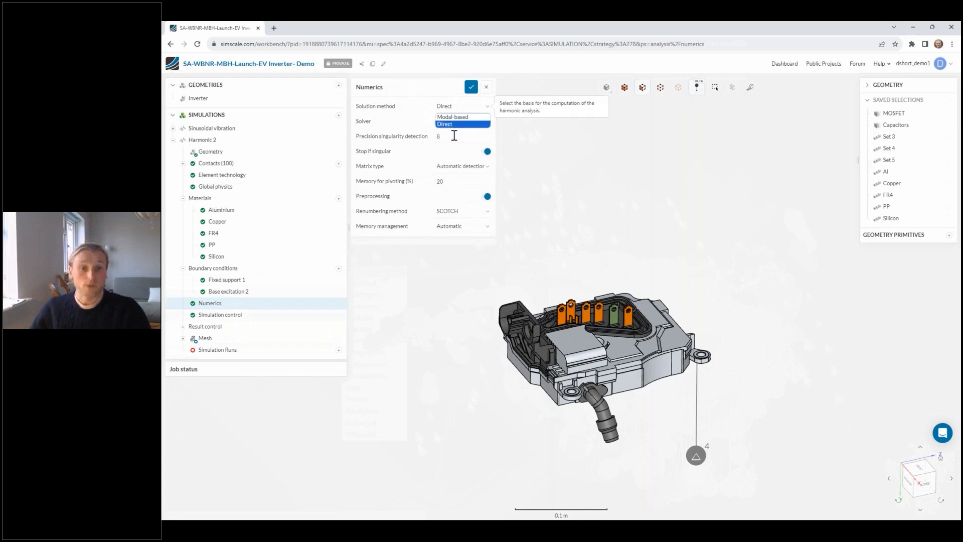
click(460, 117)
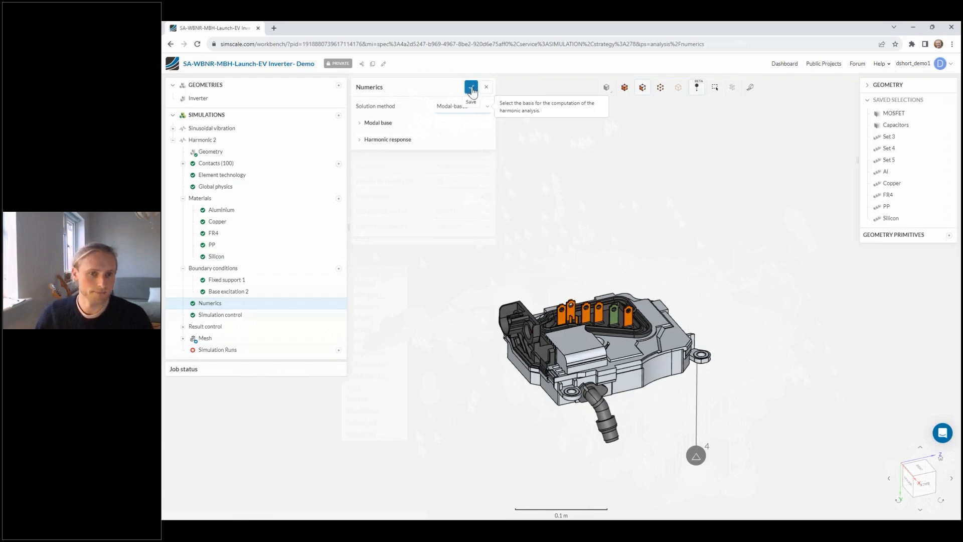
click(472, 89)
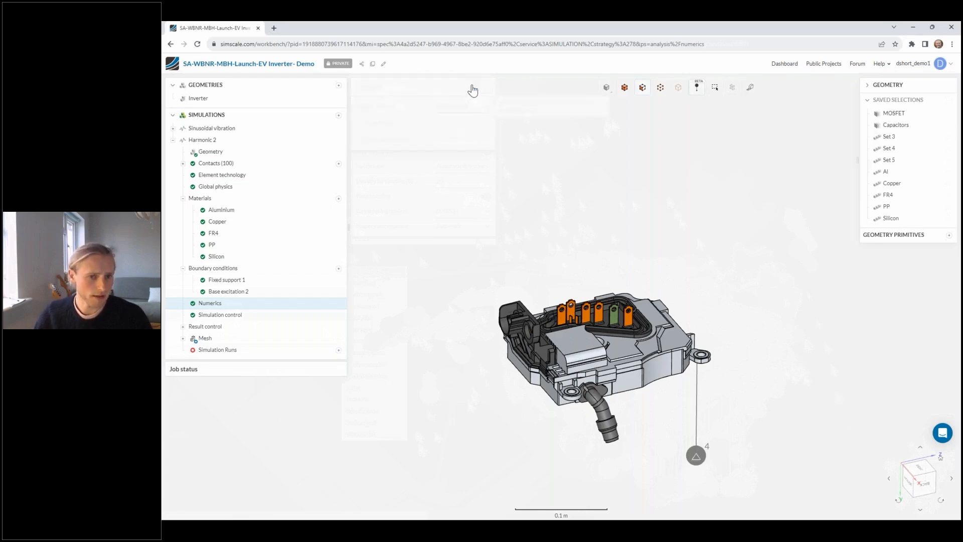
In the simulation control, set the excitation frequencies to Cover spectrum with an end frequency of 500 1/s
click(235, 314)
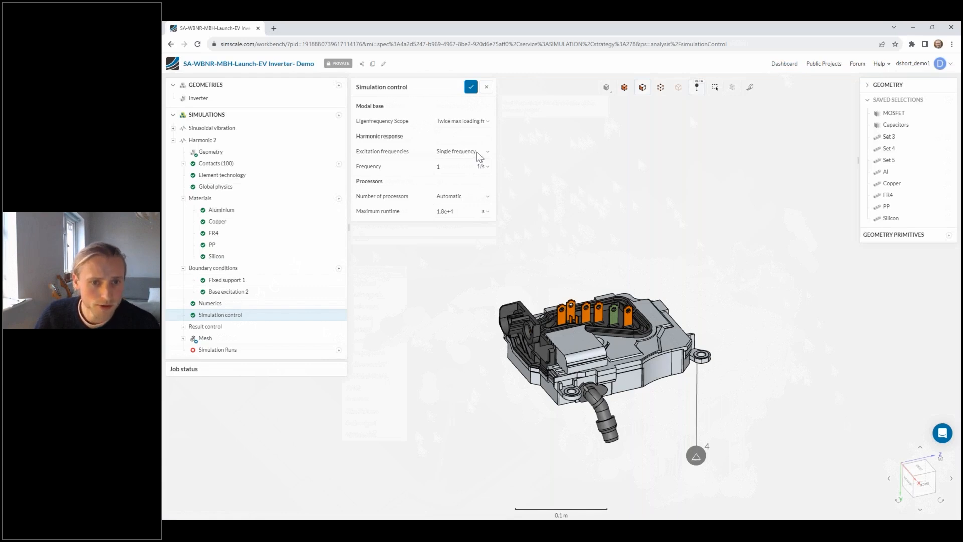
click(477, 152)
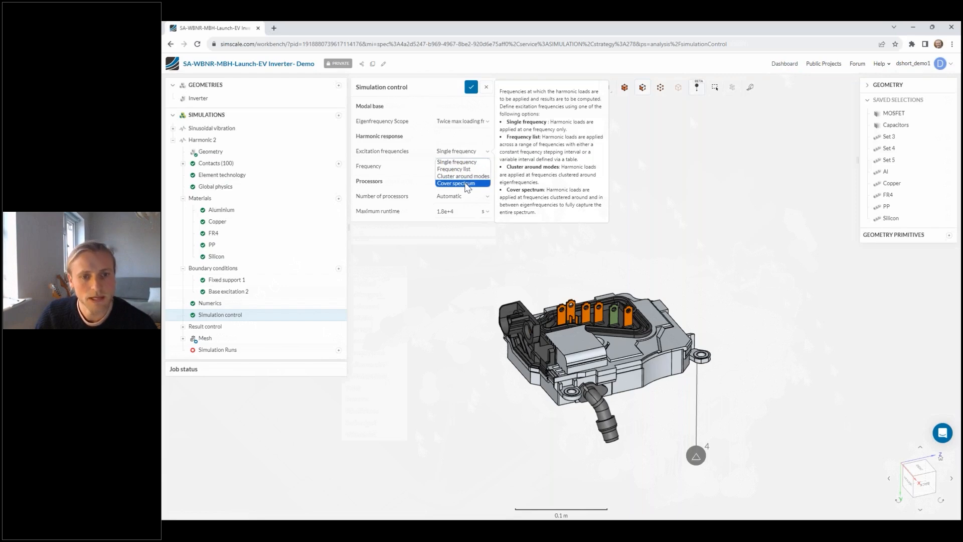
click(466, 184)
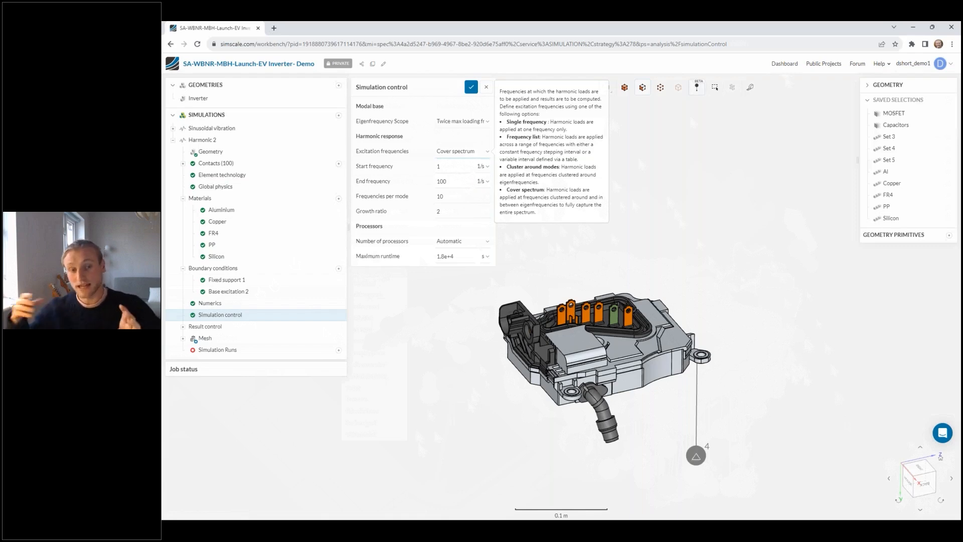
click(467, 181)
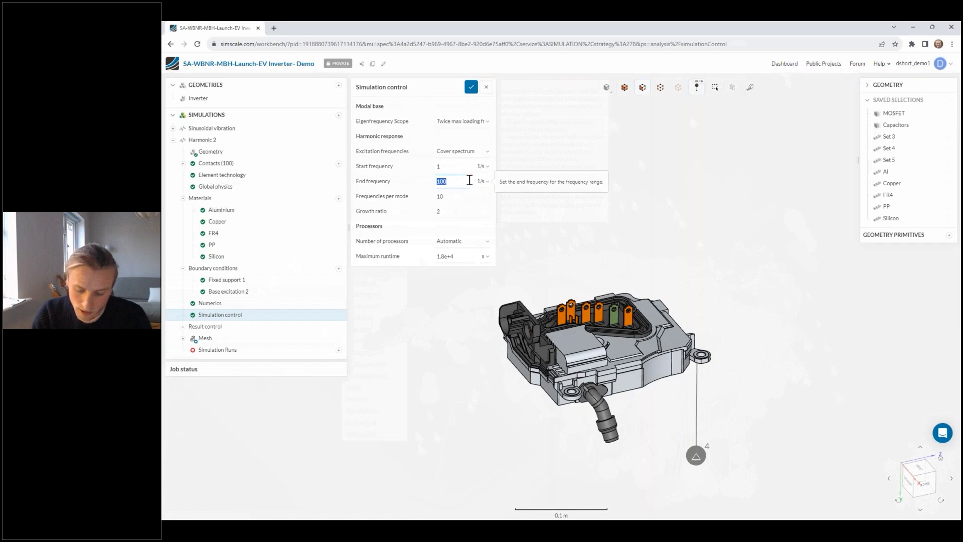
text(500)
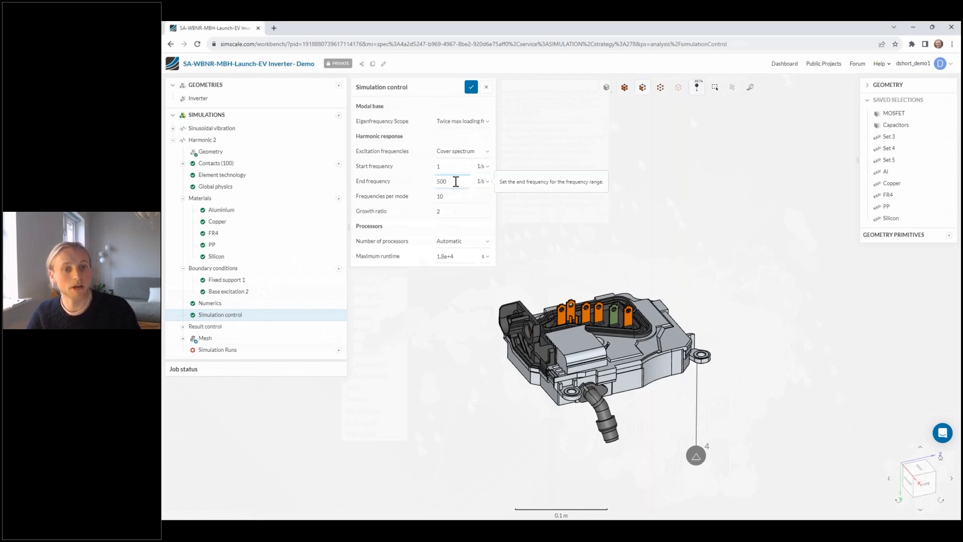
Try the Frequency range eigenfrequency scope with an end frequency of 5000 1/s, and restore the scope to Twice max loading frequency
click(483, 122)
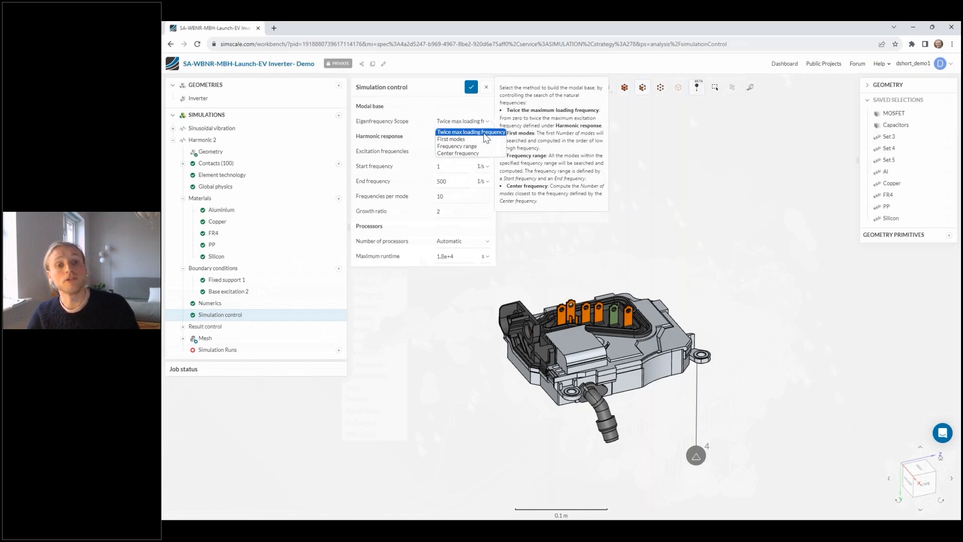
click(484, 133)
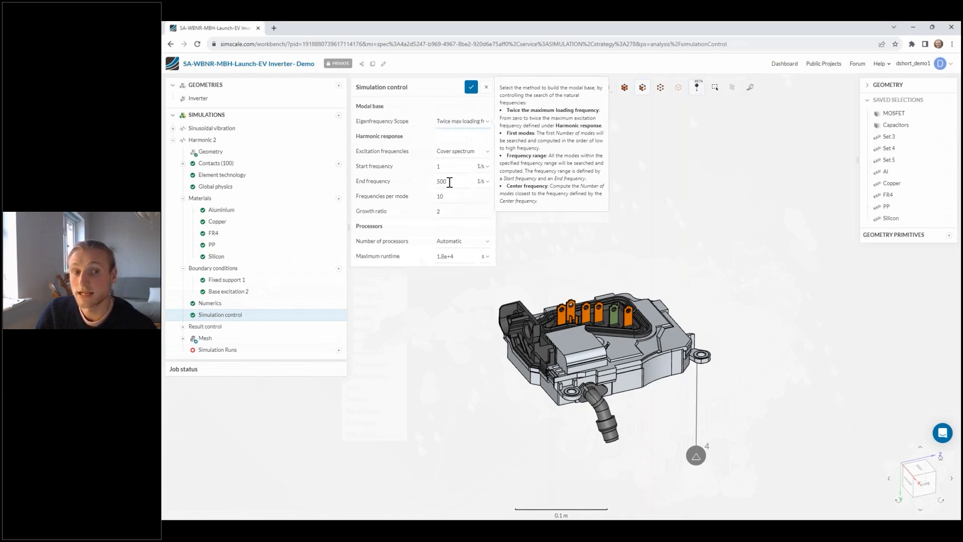
click(482, 123)
click(483, 146)
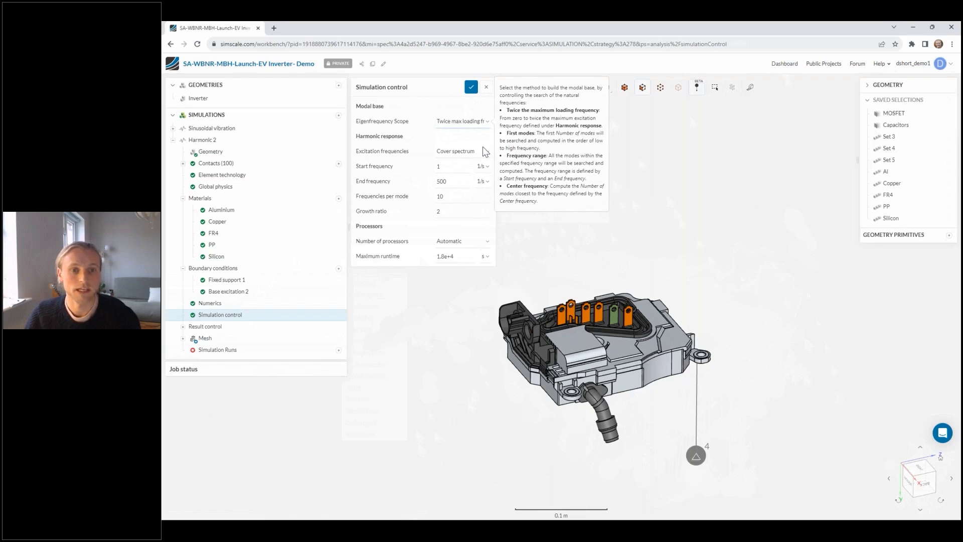
double_click(462, 151)
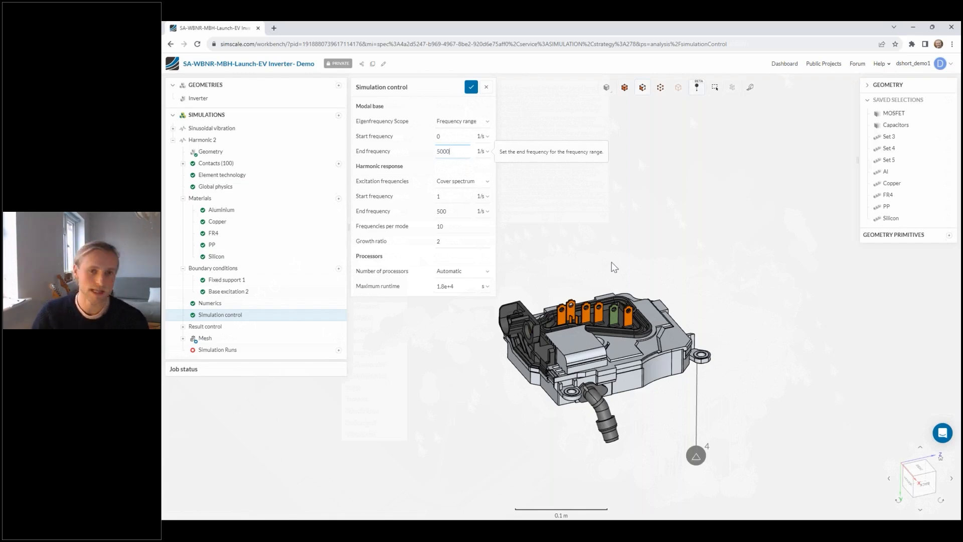
click(469, 123)
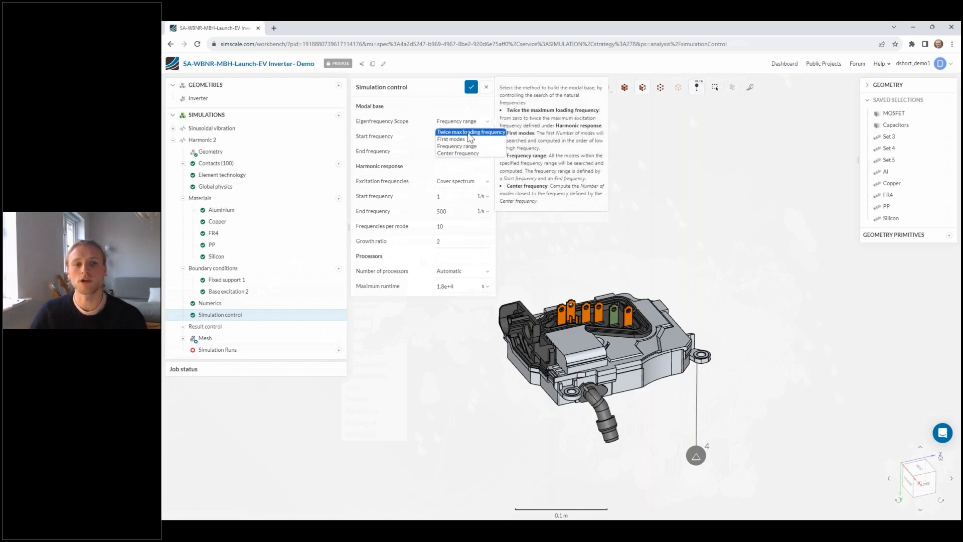
click(471, 133)
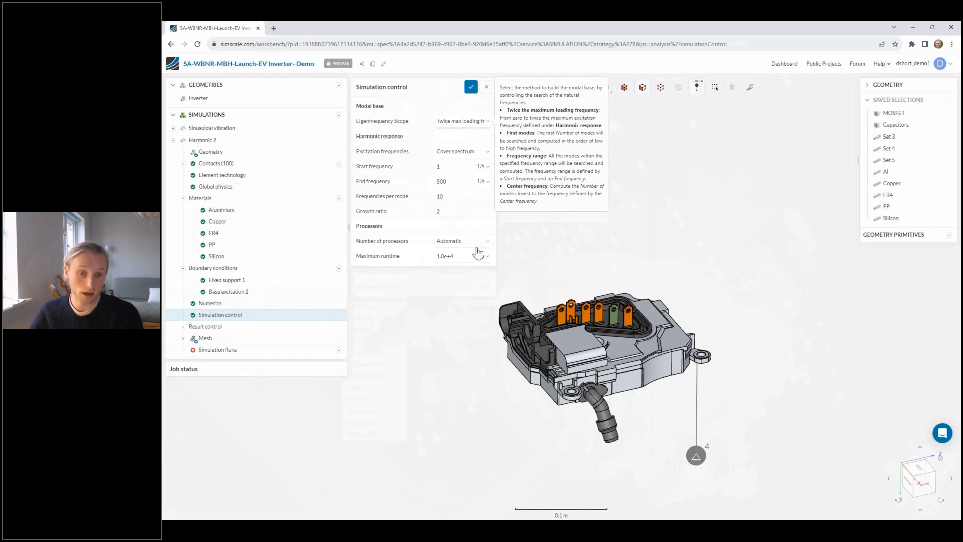
Check the available processor core counts, keep Automatic, and save the simulation control settings
click(483, 247)
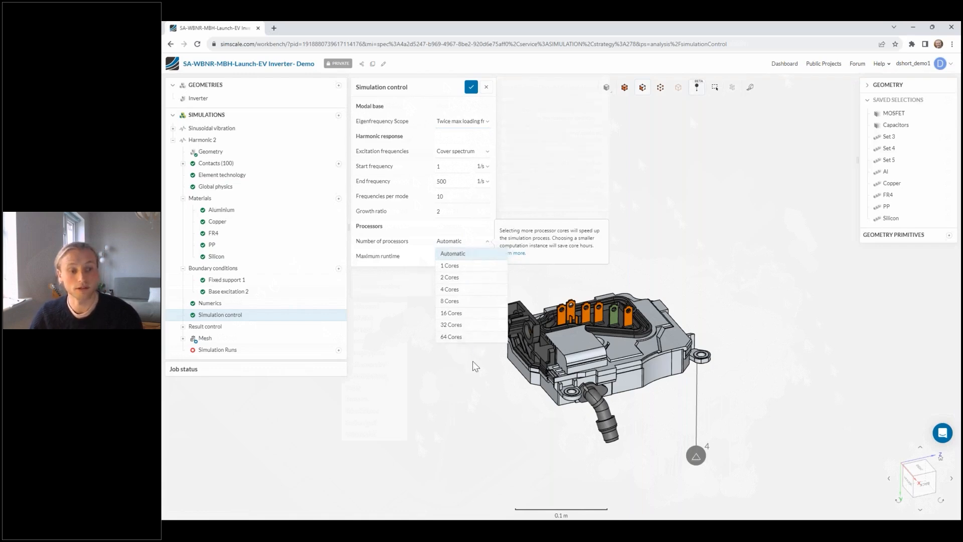
click(469, 376)
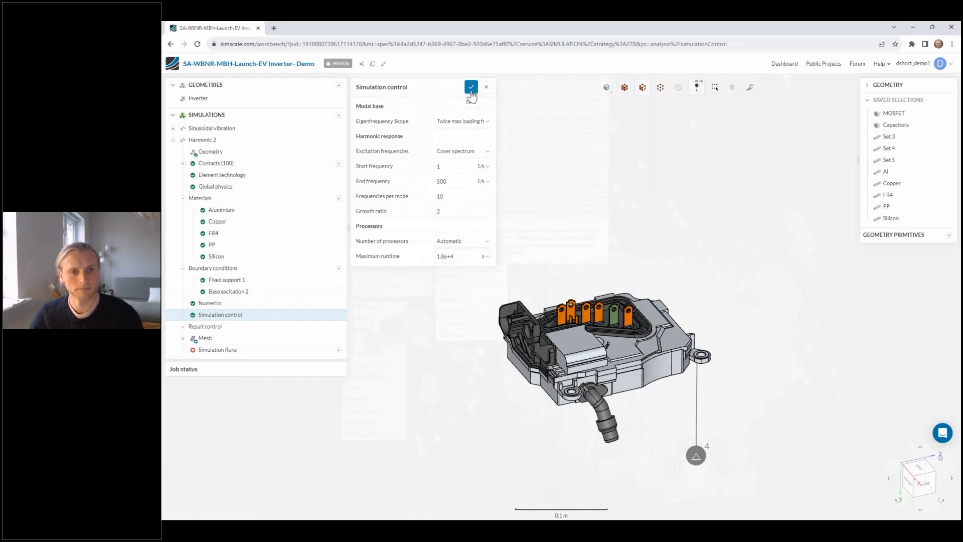
click(471, 88)
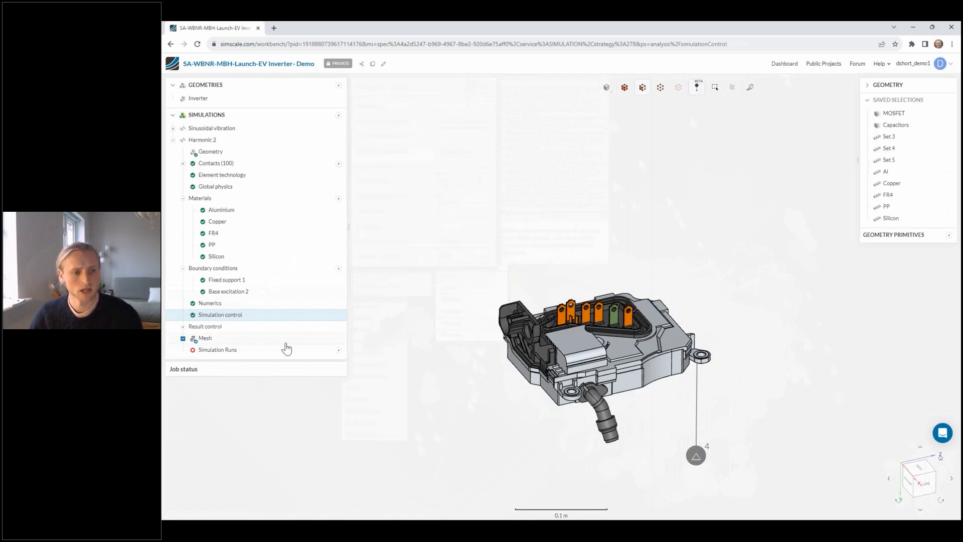
Review the mesh settings and refinement types, assign the existing F2 2ndO mesh to Harmonic 2, and inspect it on the inverter
click(285, 343)
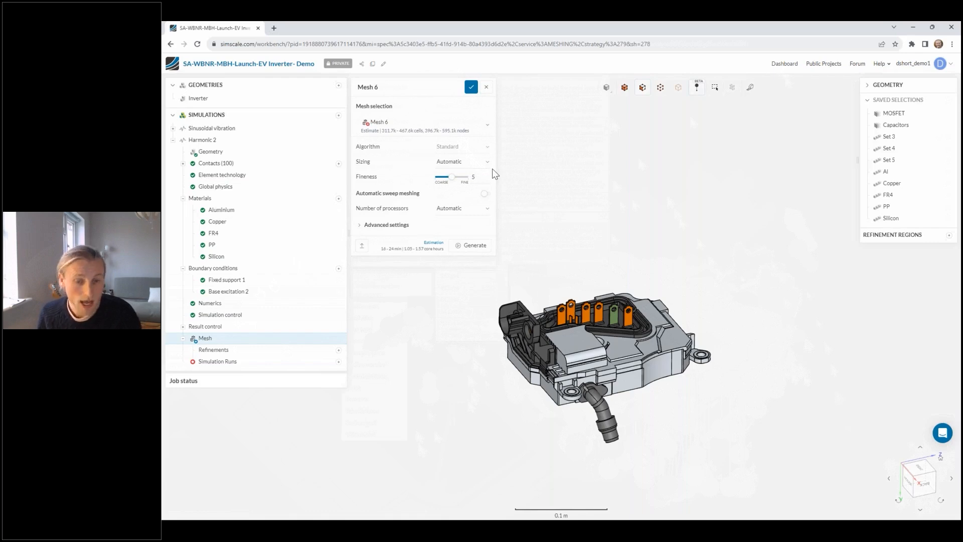
click(339, 350)
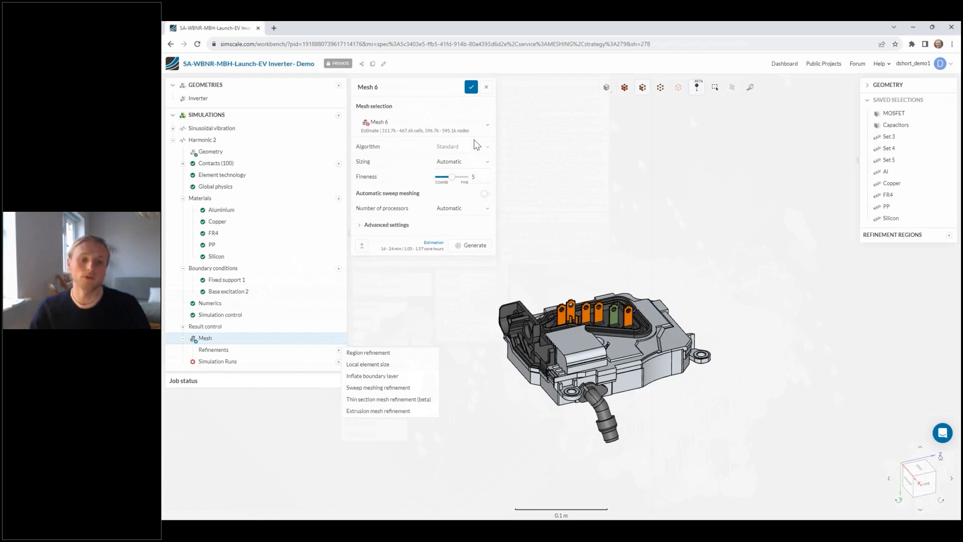
double_click(484, 172)
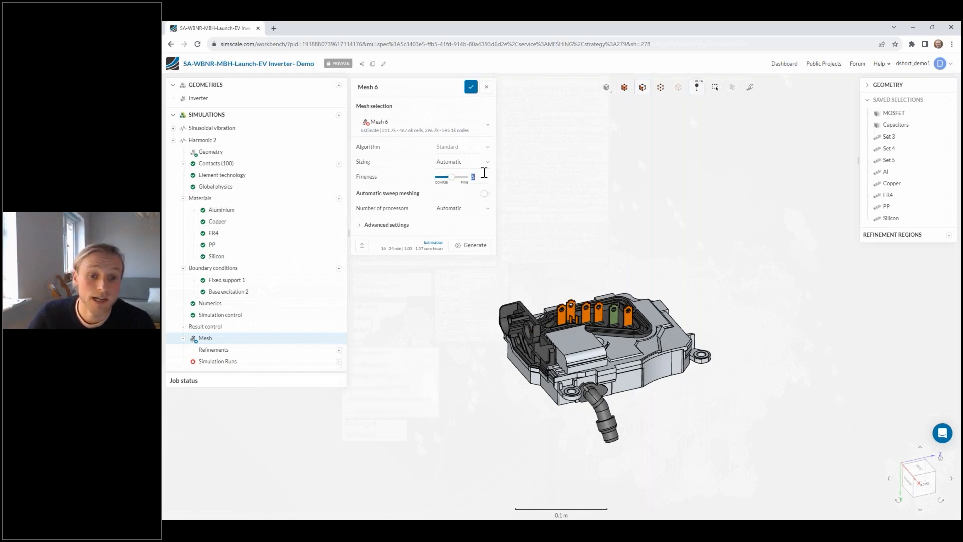
drag(733, 440, 551, 431)
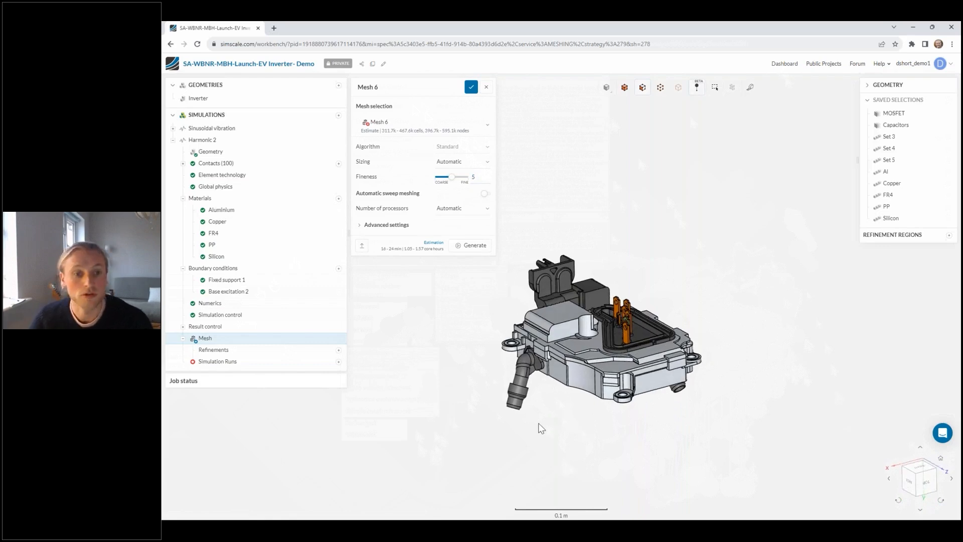
click(477, 128)
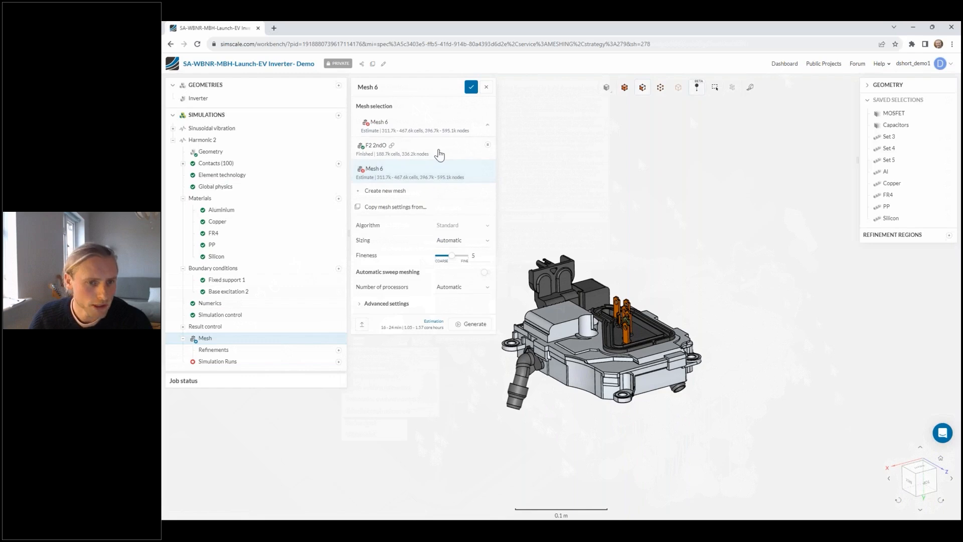
click(439, 150)
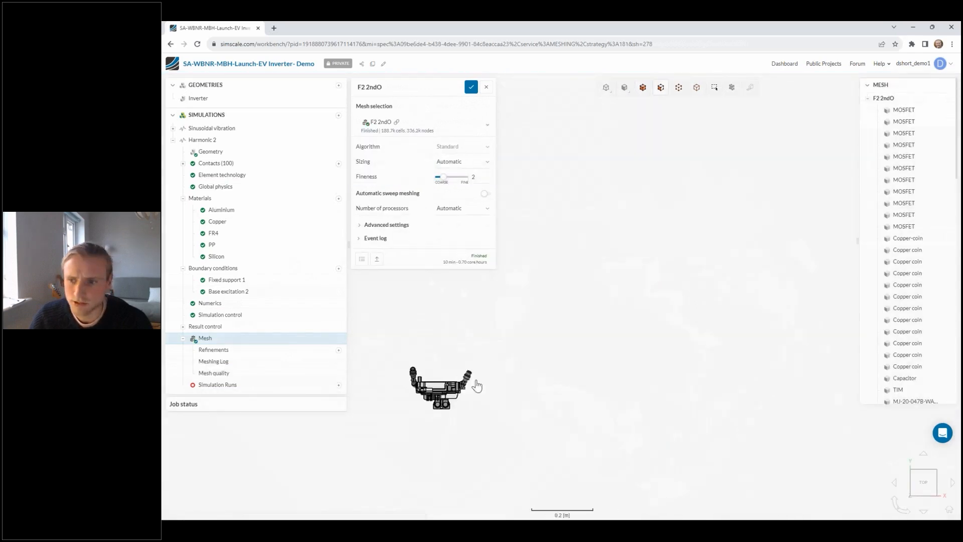
drag(490, 448, 649, 360)
right_drag(650, 360, 734, 405)
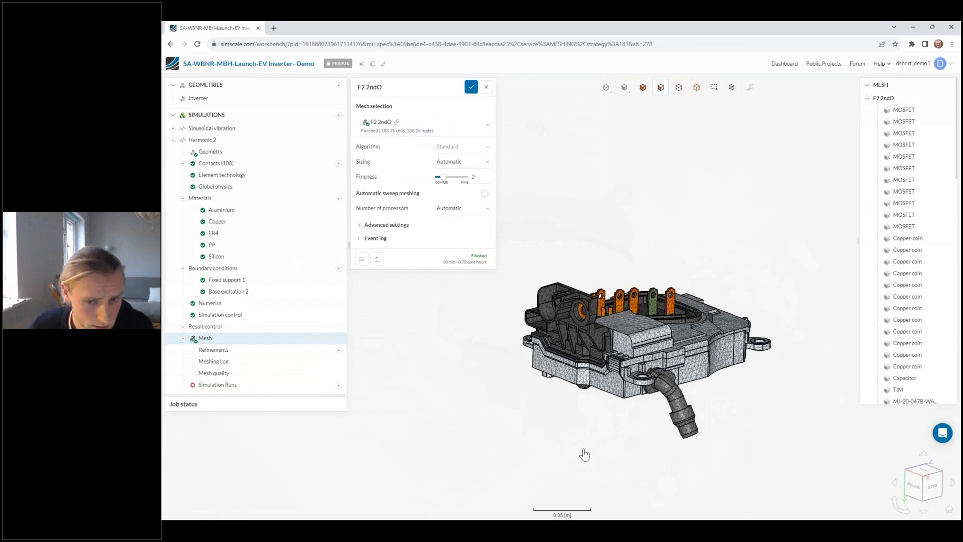
scroll(626, 408, up, 3)
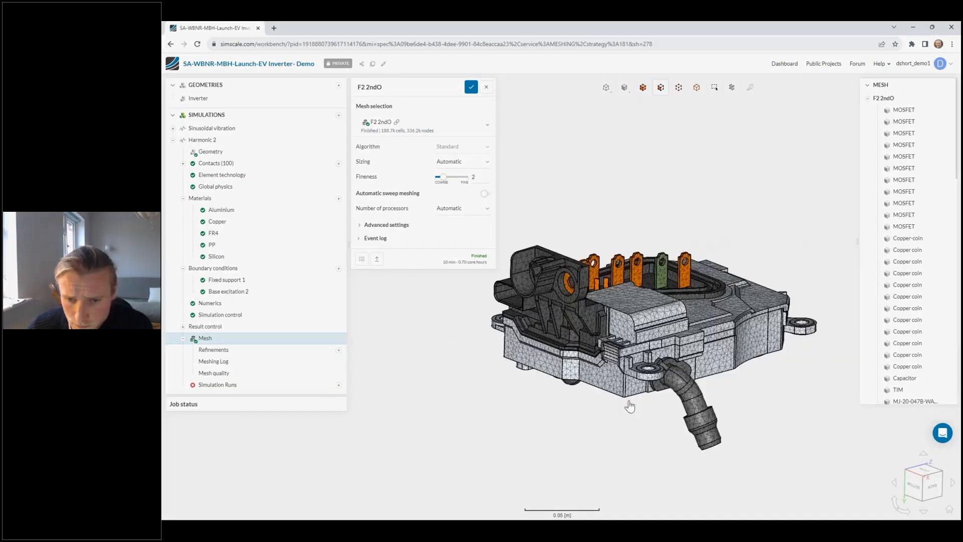
drag(626, 408, 468, 360)
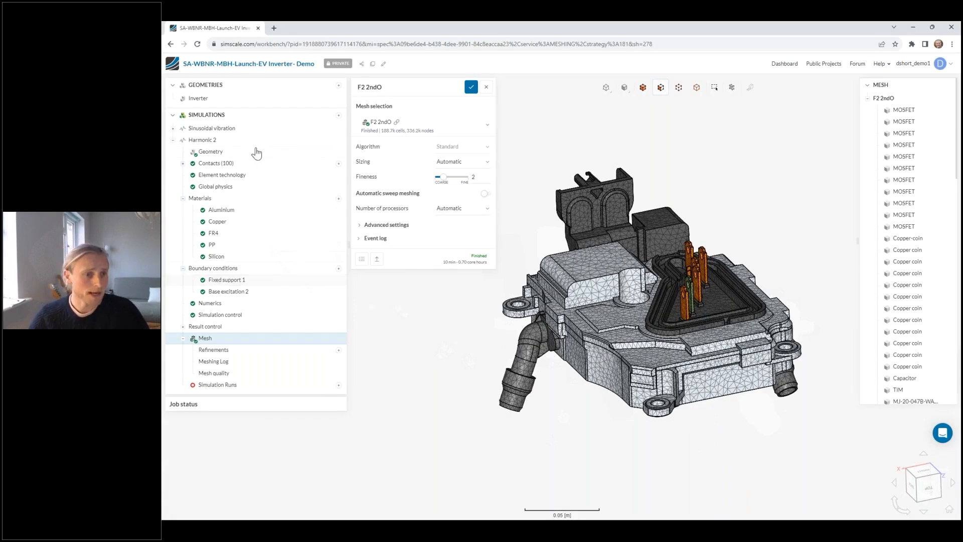
Start a new simulation run named "8g in X, 2% damped", accepting the setup warning
click(339, 385)
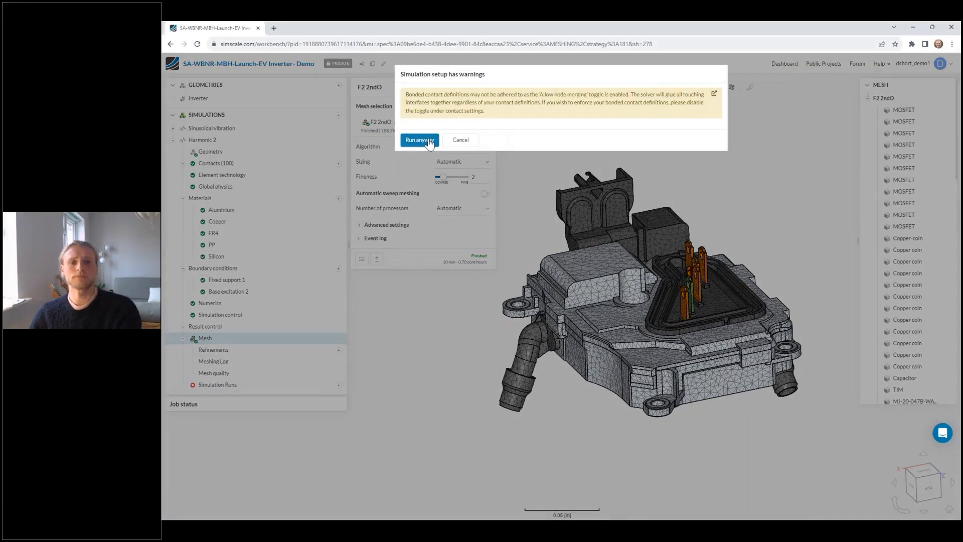
click(425, 140)
text(8g in X, 2% damped)
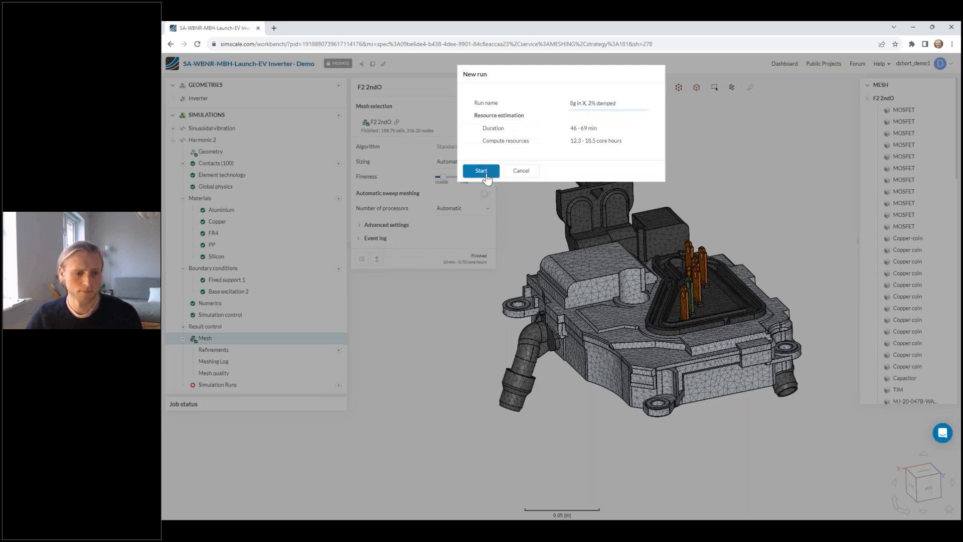
click(485, 175)
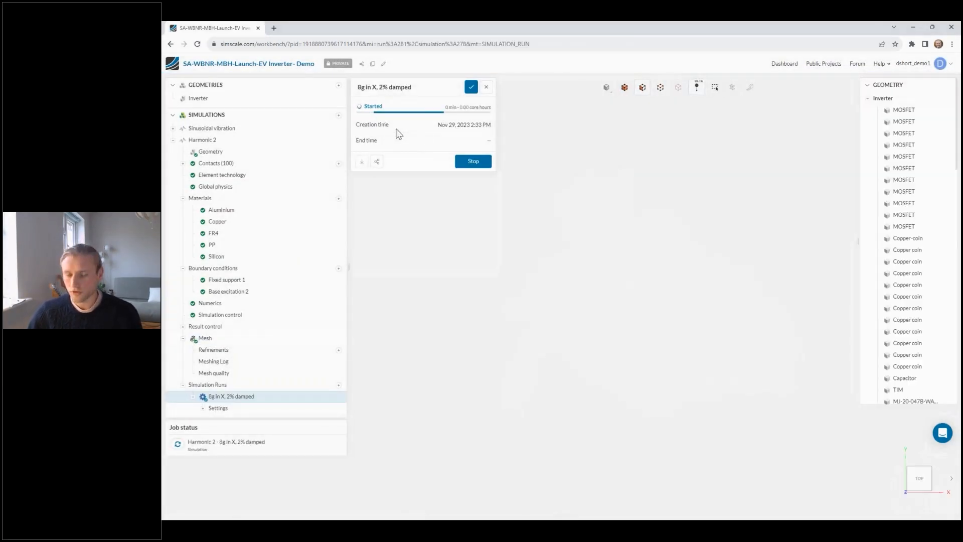
Change the direction of Base excitation 2 to x 0, y 1, z 0 and save it
click(239, 295)
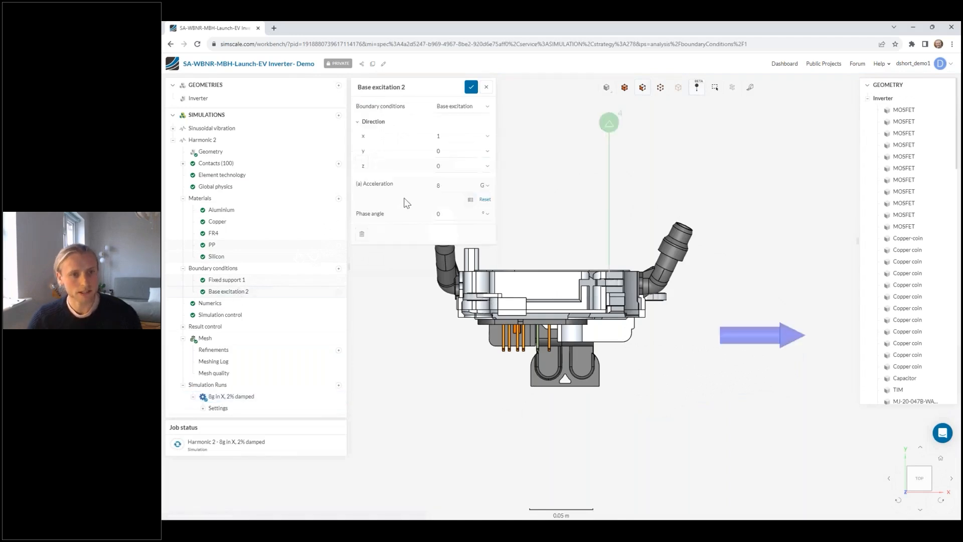
text(1)
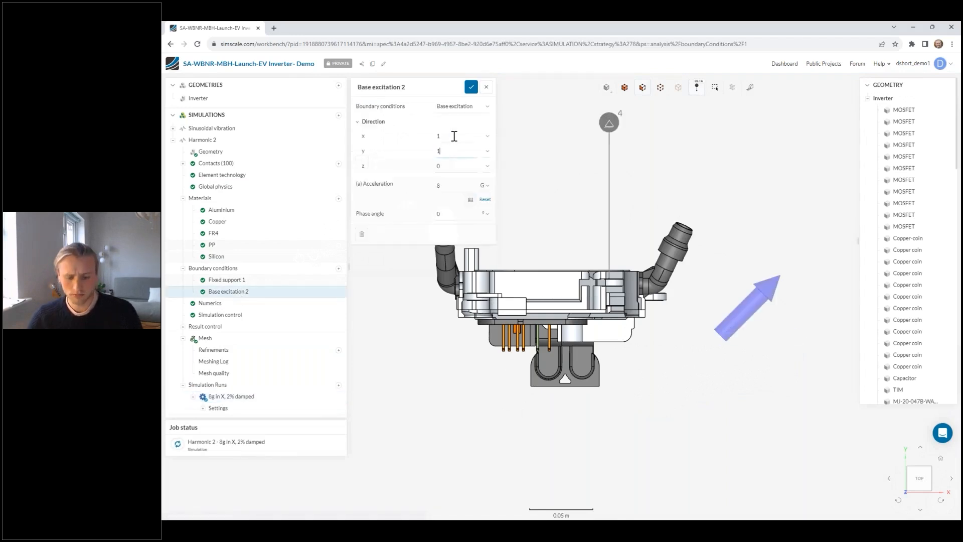
text(0)
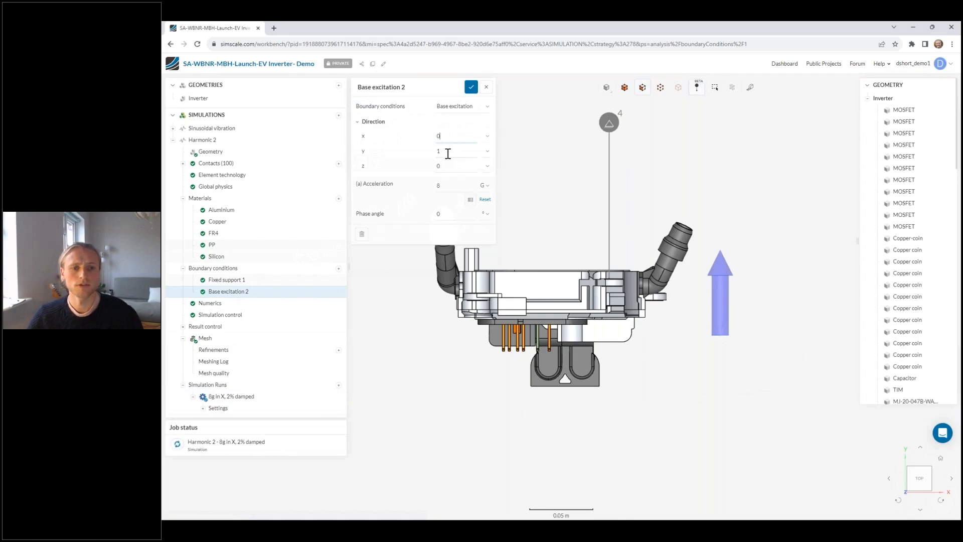
click(470, 87)
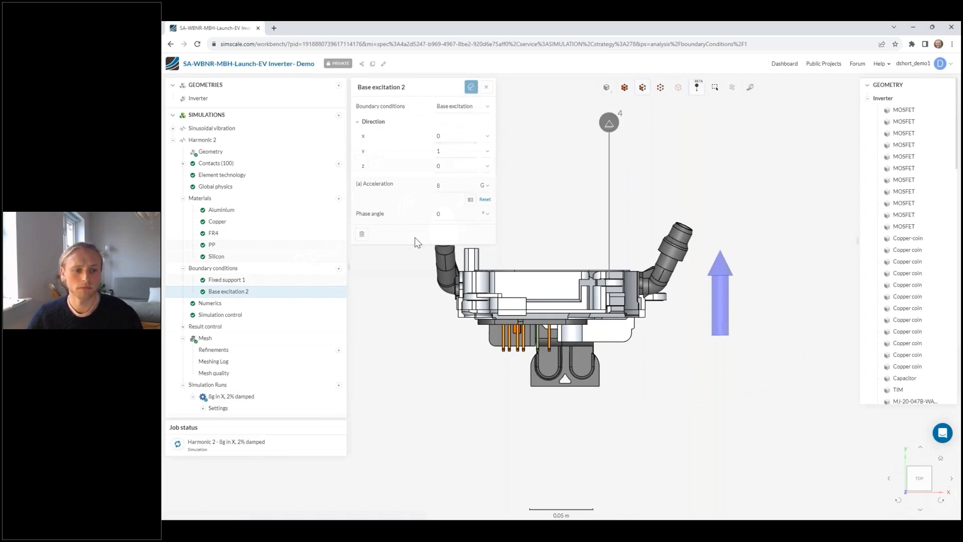
Reuse the name of the X run to start a new simulation run named "8g in Y, 2% damped"
click(236, 396)
click(432, 86)
key(ctrl+c)
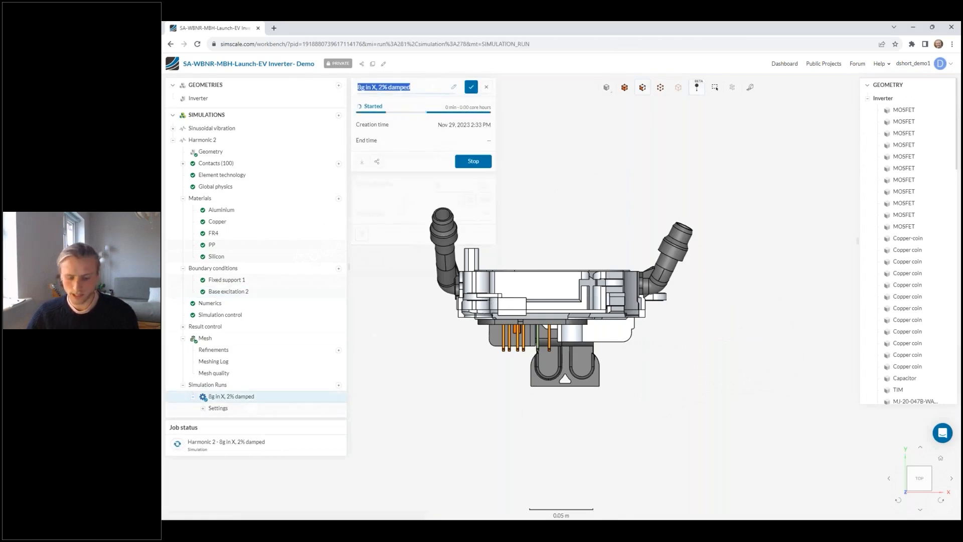
click(339, 385)
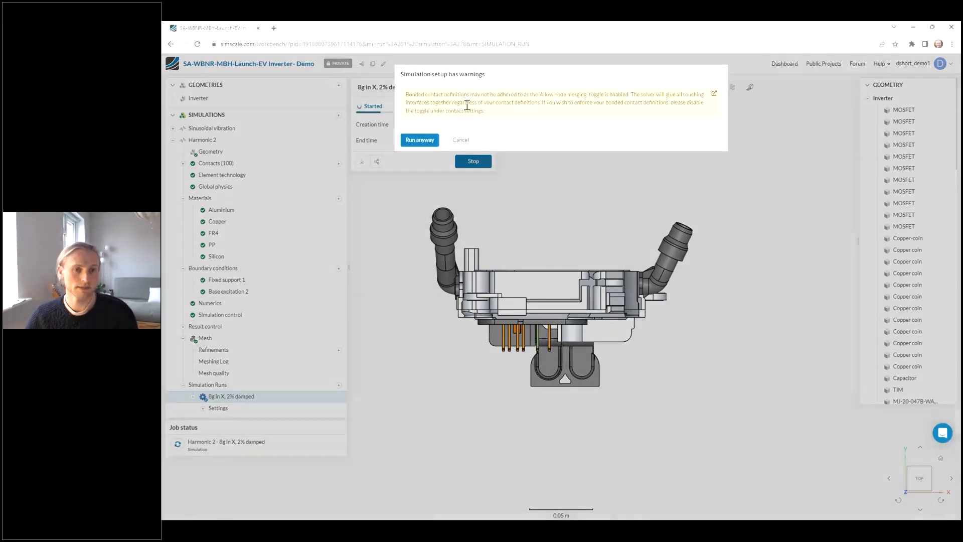
click(421, 140)
key(ctrl+v)
click(587, 103)
key(BackSpace)
text(Y)
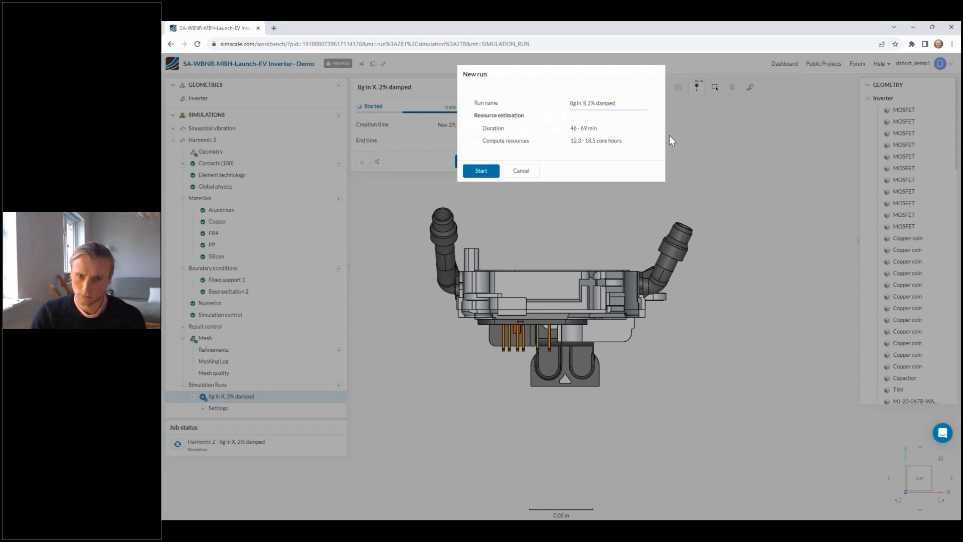
click(481, 171)
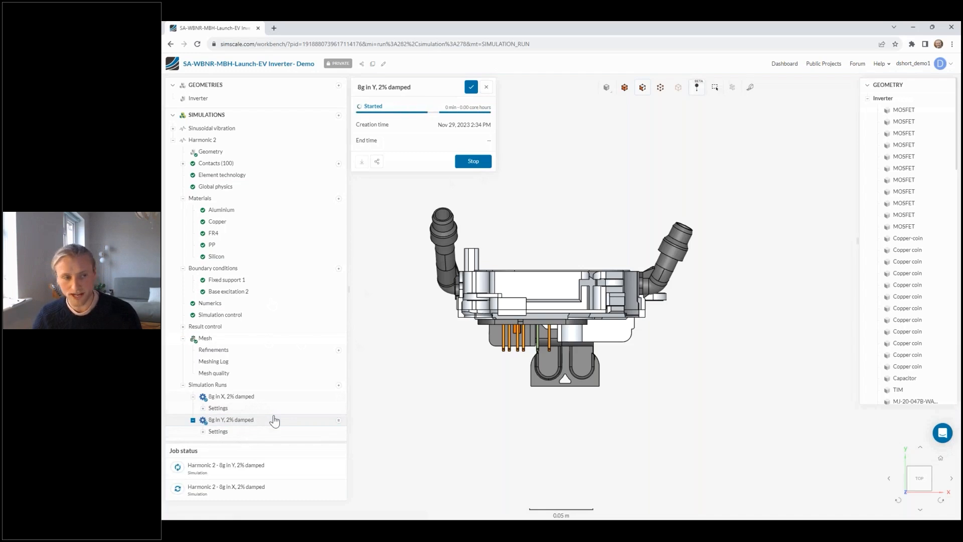
Change the direction of Base excitation 2 to x 0, y 0, z 1 and save it
click(271, 294)
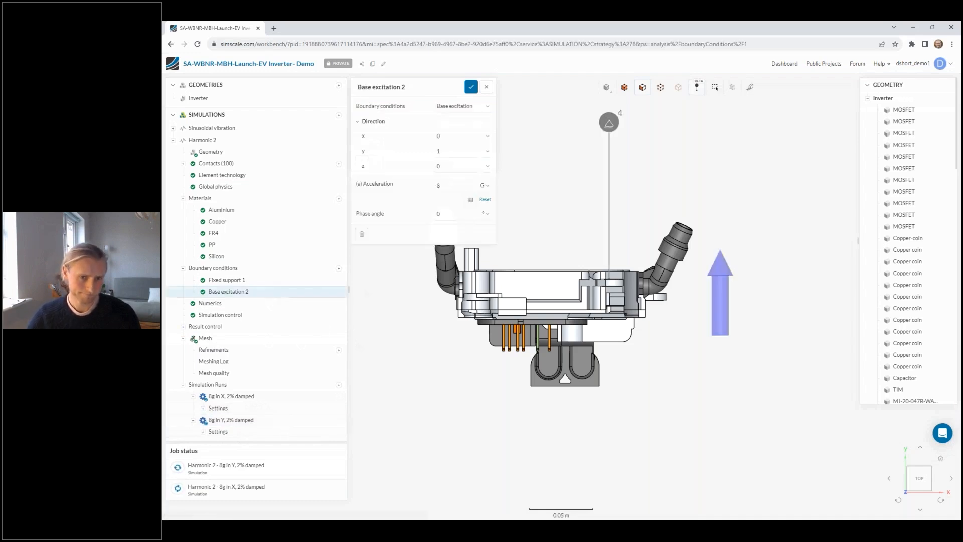
text(1)
double_click(462, 152)
text(0)
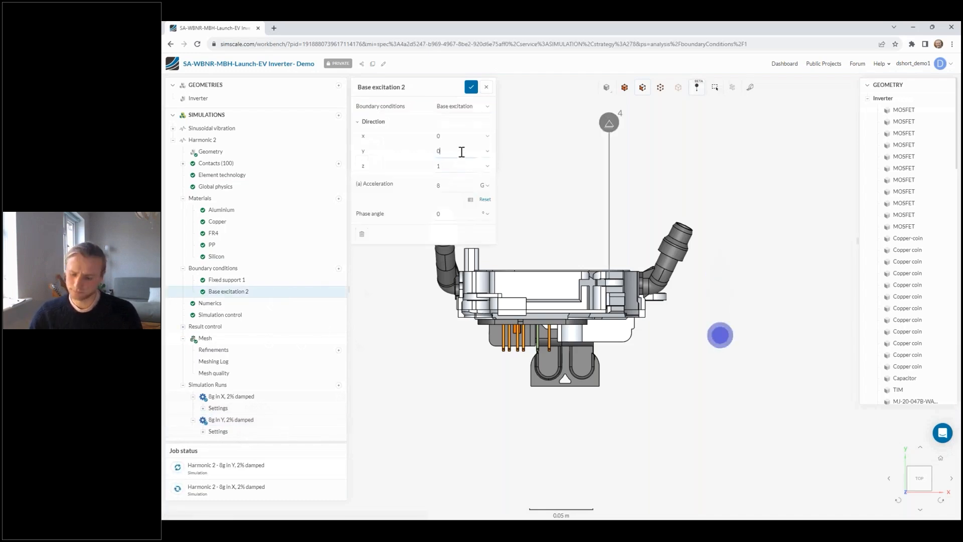
click(470, 87)
Start a new simulation run named "8g in Z, 2% damped", accepting the setup warning
click(339, 387)
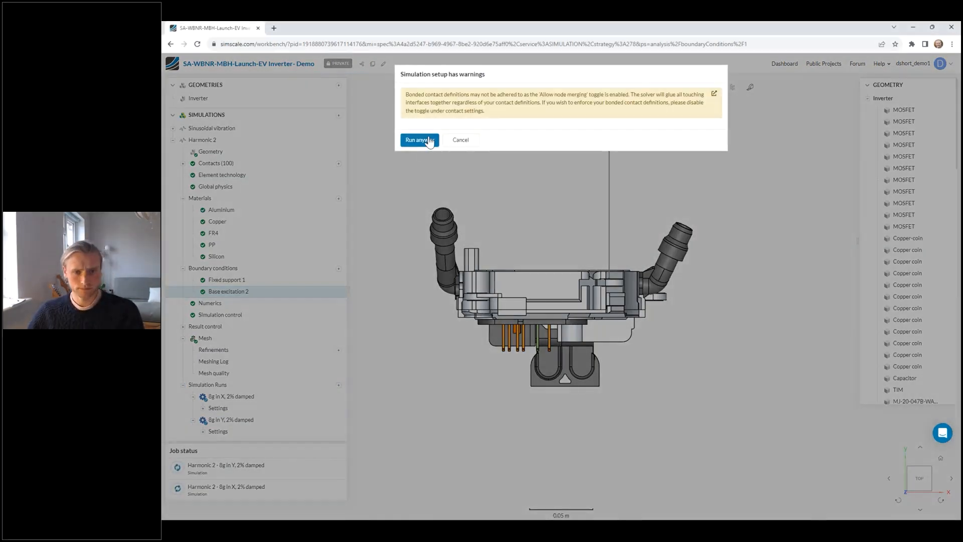
click(427, 140)
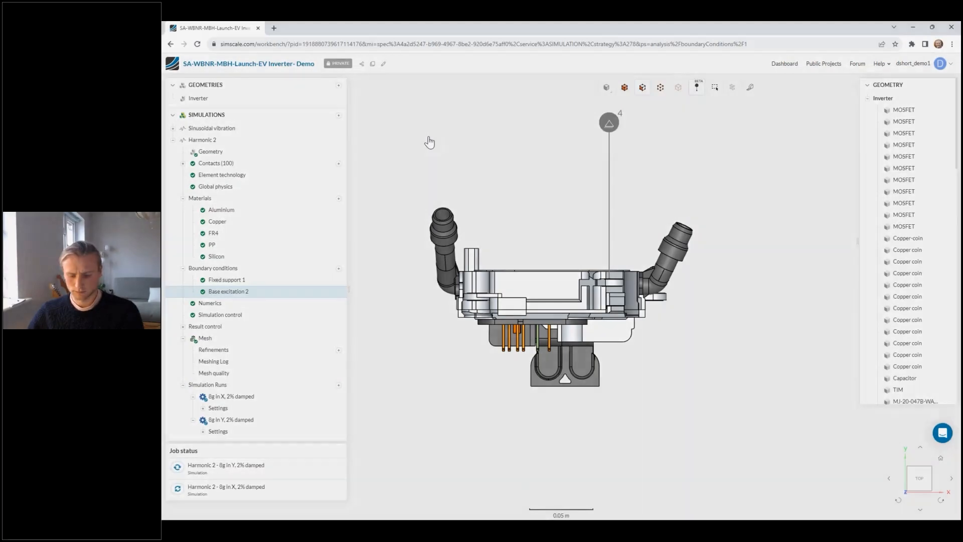
key(ctrl+v)
click(587, 102)
key(BackSpace)
text(Z)
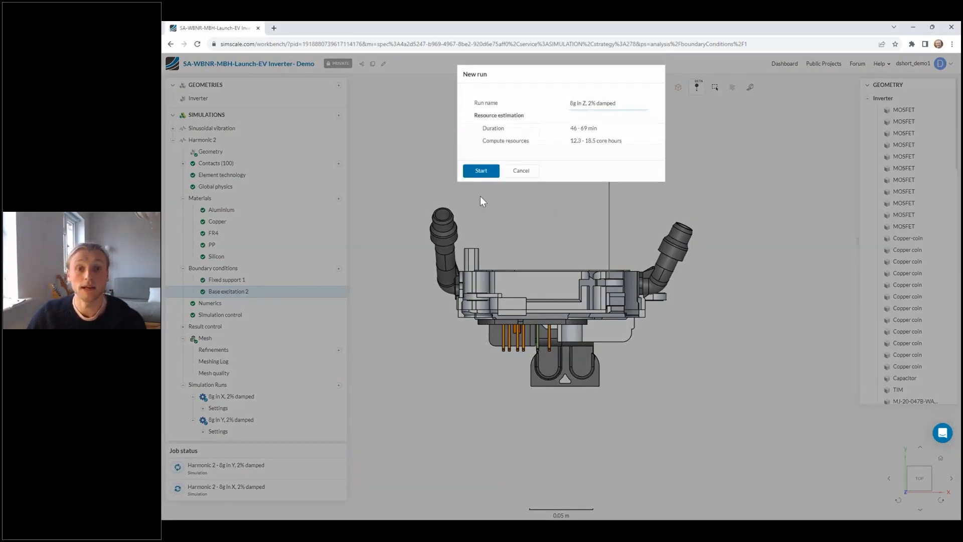
click(481, 171)
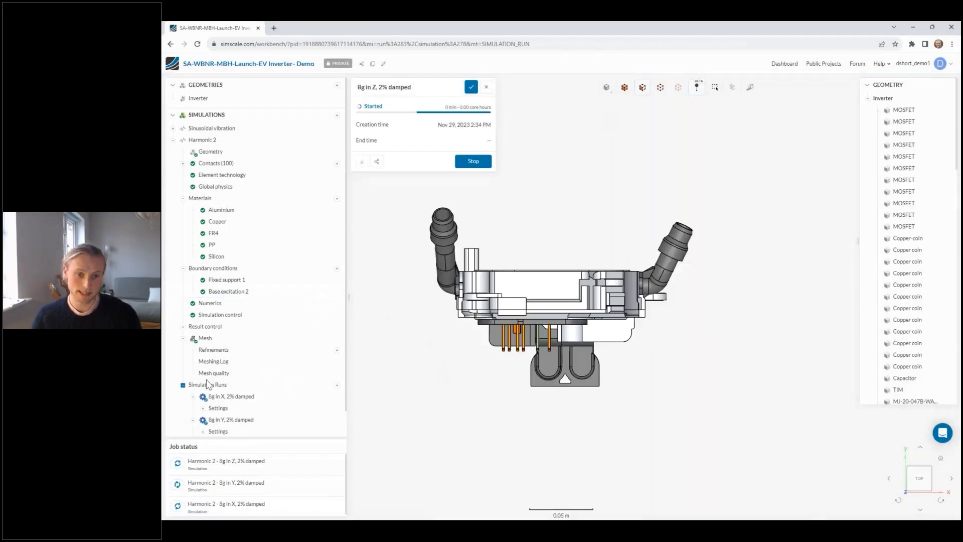
Review the run list and the global damping settings of Harmonic 2, and collapse the Inverter parts list and the Harmonic 2 tree
click(868, 99)
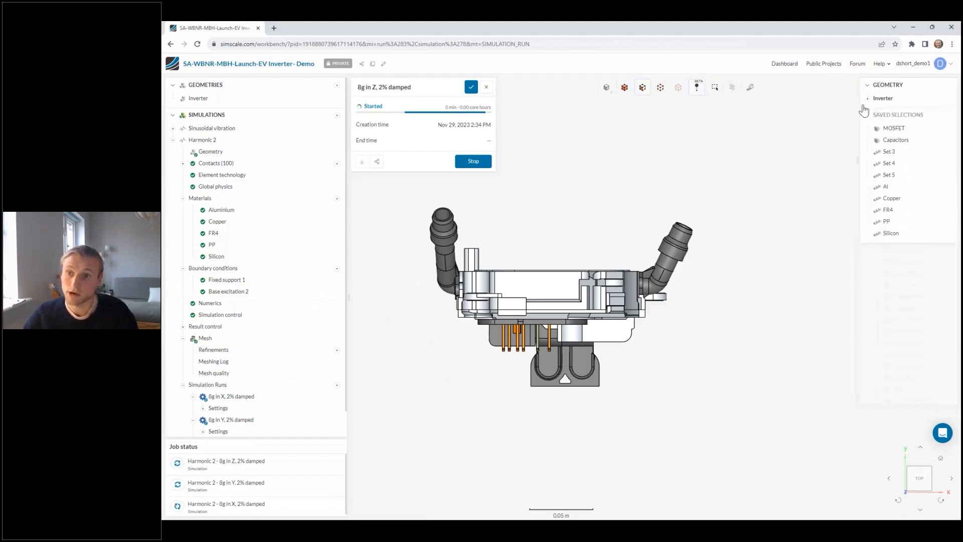
scroll(179, 390, down, 1)
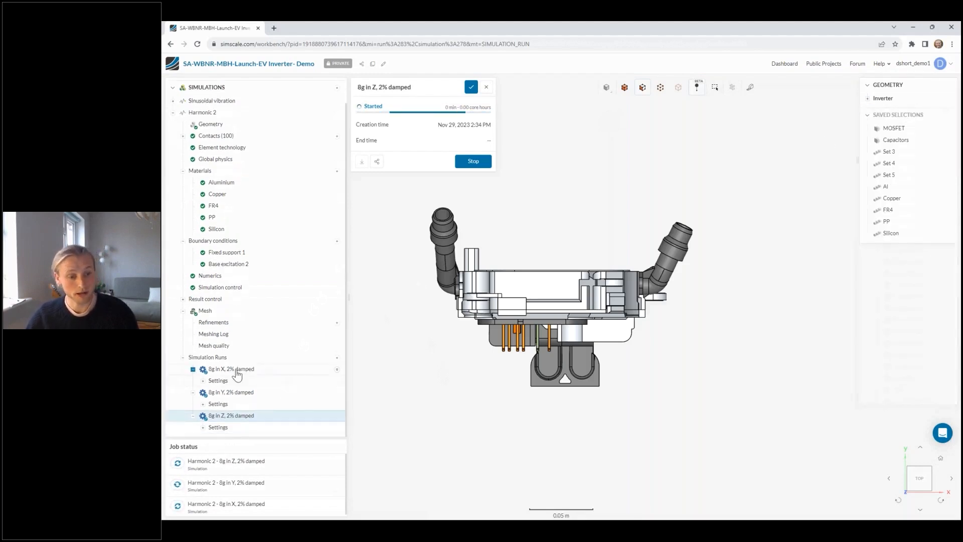
scroll(226, 326, up, 1)
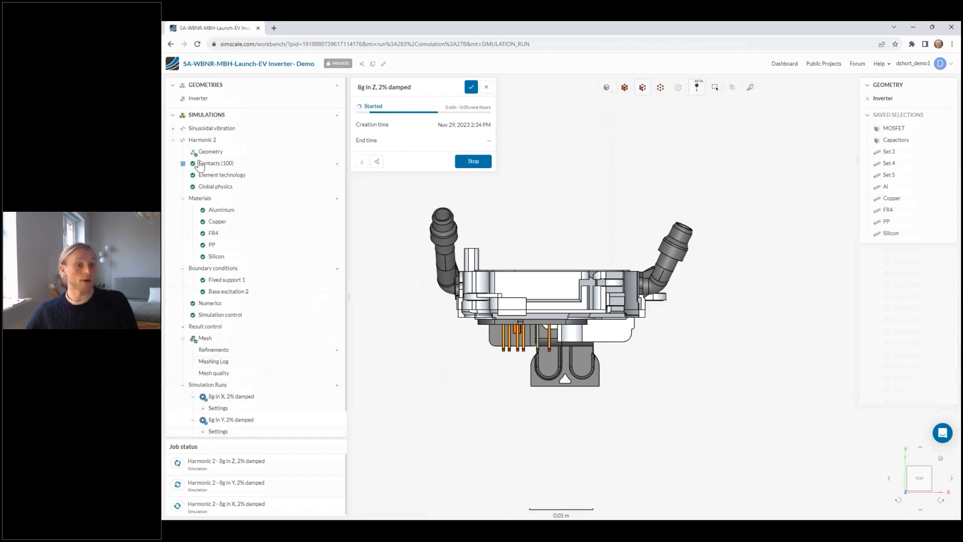
click(217, 186)
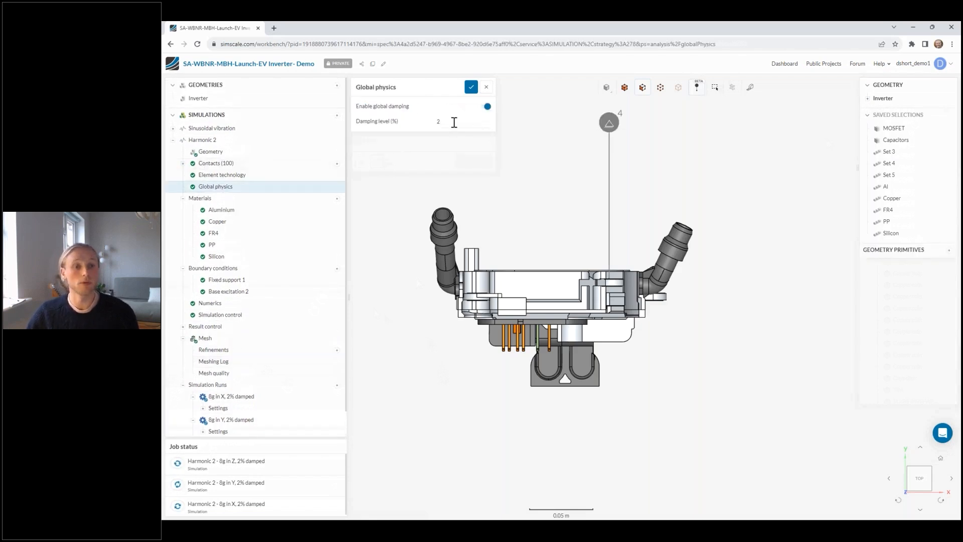
scroll(192, 364, down, 1)
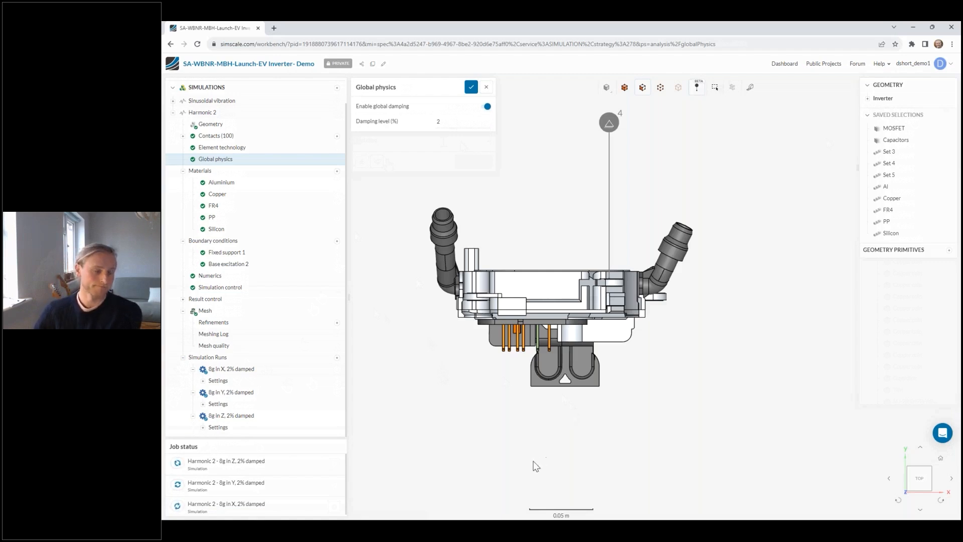
click(172, 113)
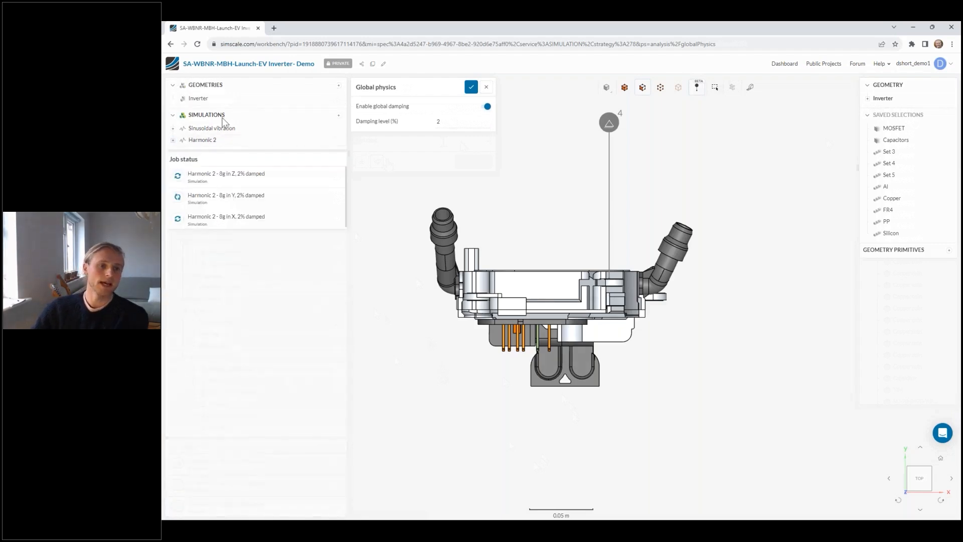
Review the simulation control settings of Sinusoidal vibration after opening its finished run "30G in Z, 4% damped"
click(173, 129)
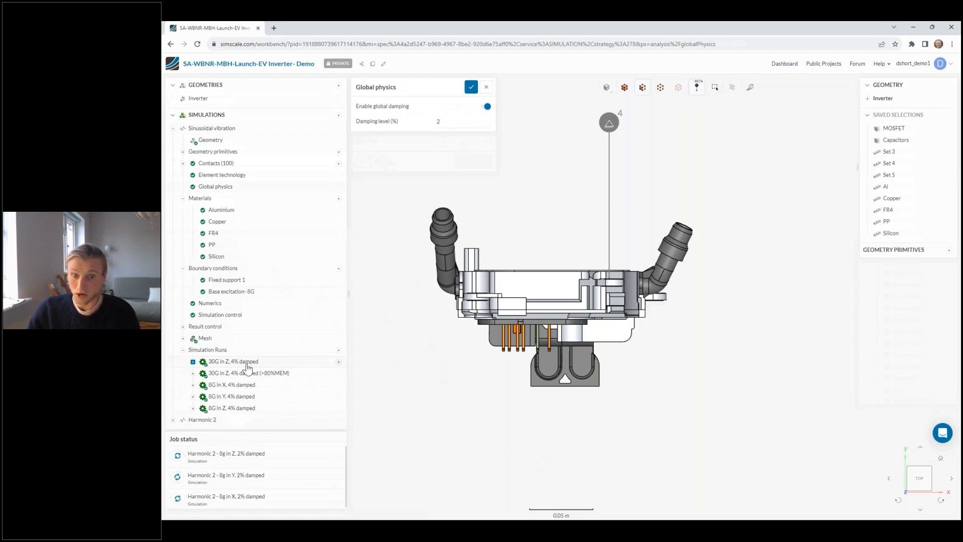
drag(429, 333, 482, 301)
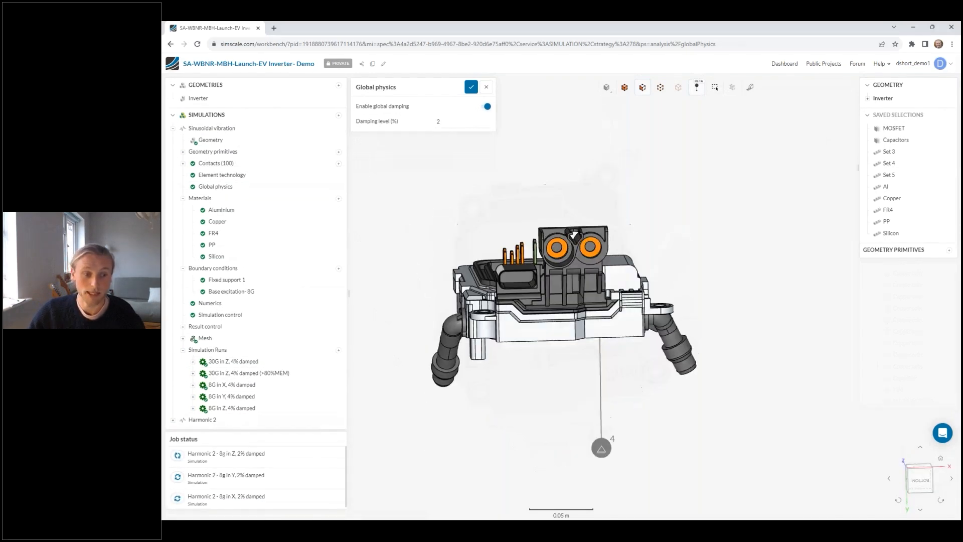
click(241, 363)
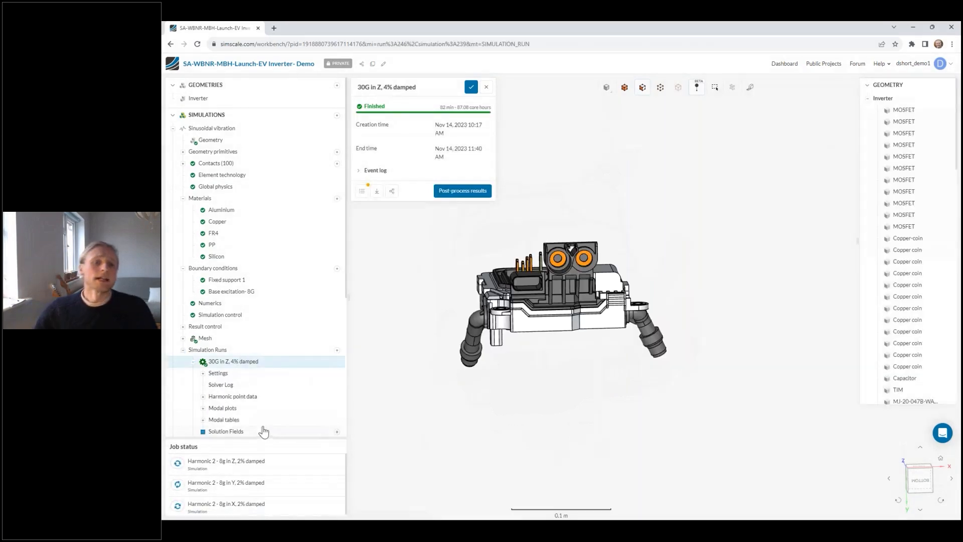
scroll(251, 404, down, 1)
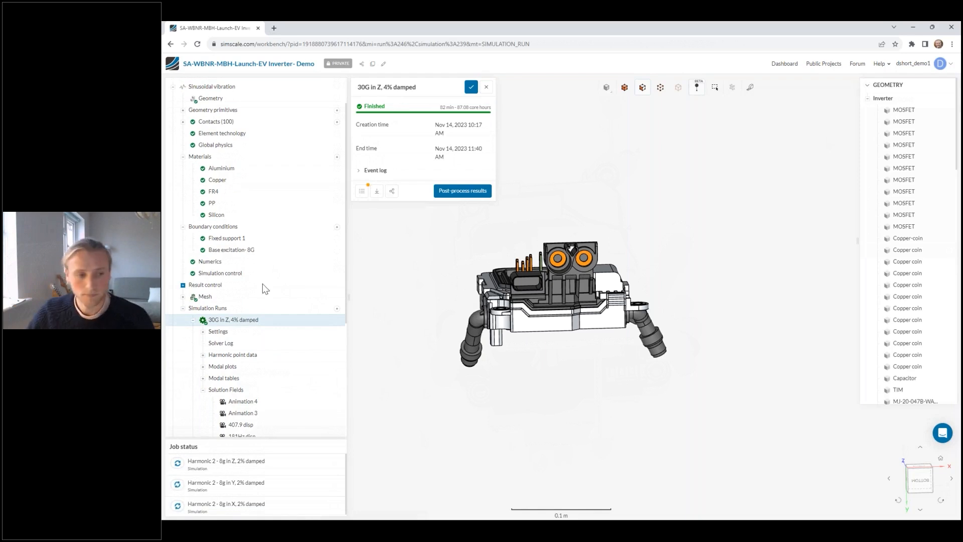
click(225, 274)
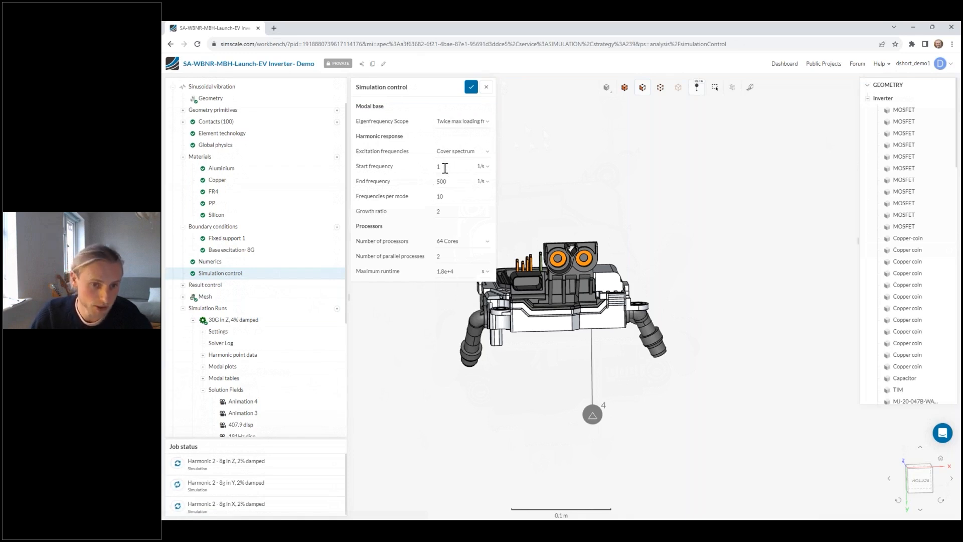
click(193, 320)
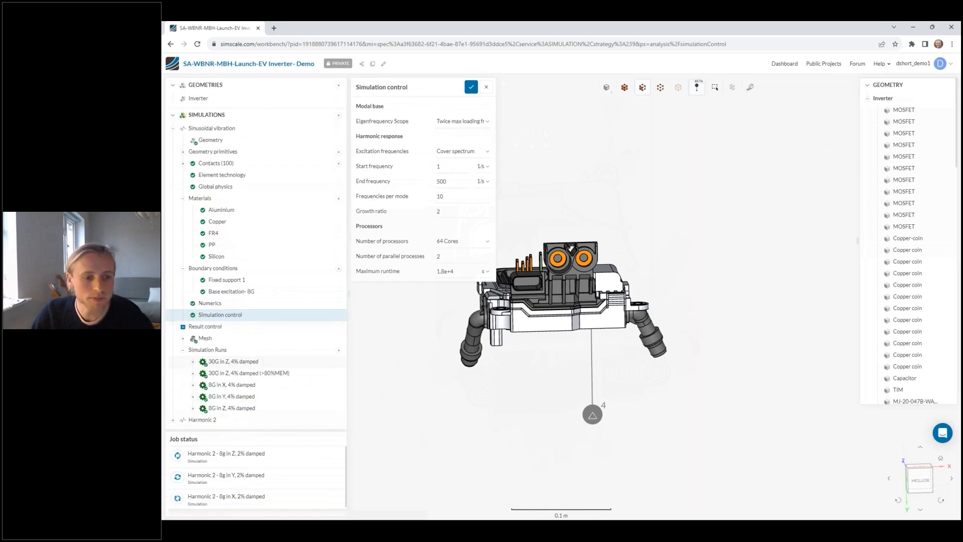
Inspect the simulation control settings stored with the run "30G in Z, 4% damped (>80%MEM)"
click(238, 375)
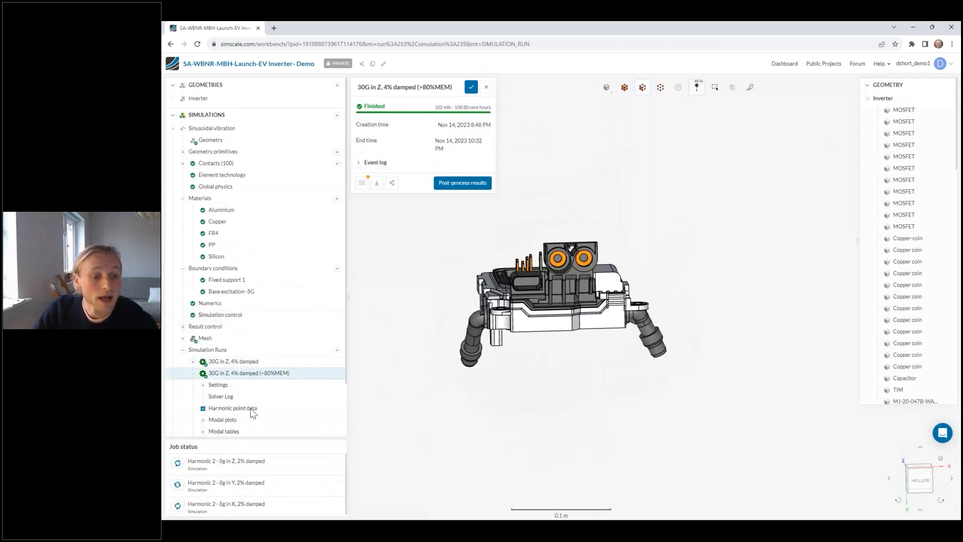
scroll(226, 393, down, 2)
click(218, 323)
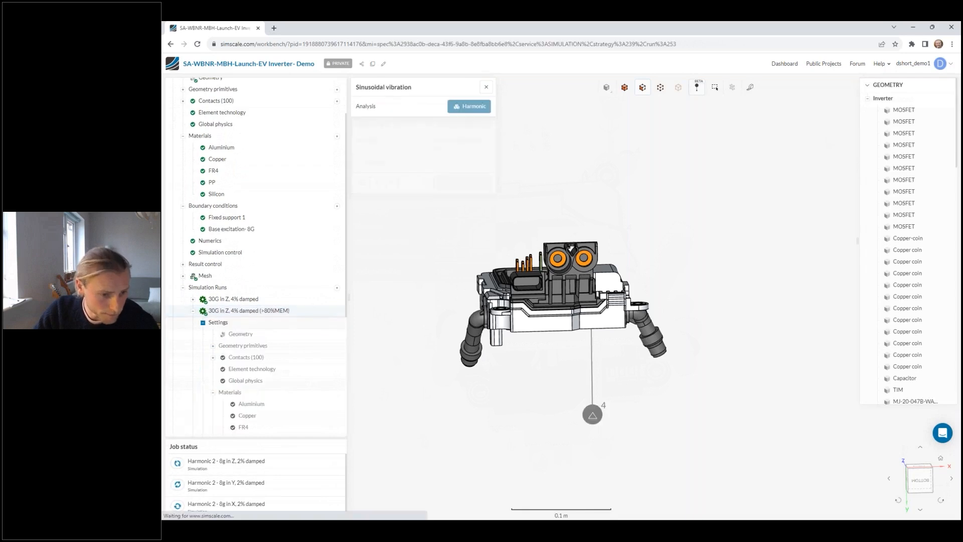
scroll(275, 389, down, 4)
click(262, 385)
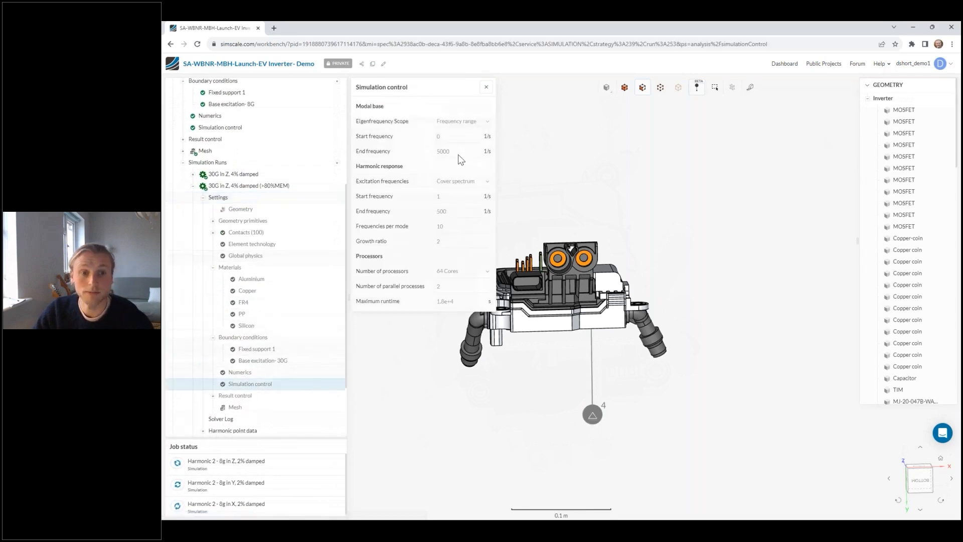
Read the event log of the run "30G in Z, 4% damped (>80%MEM)"
click(255, 186)
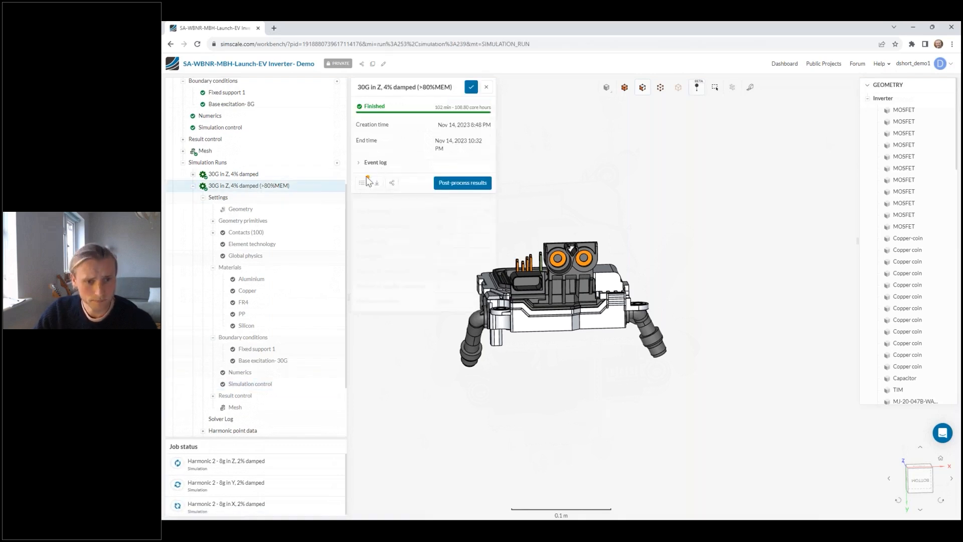
click(363, 184)
click(371, 163)
click(371, 163)
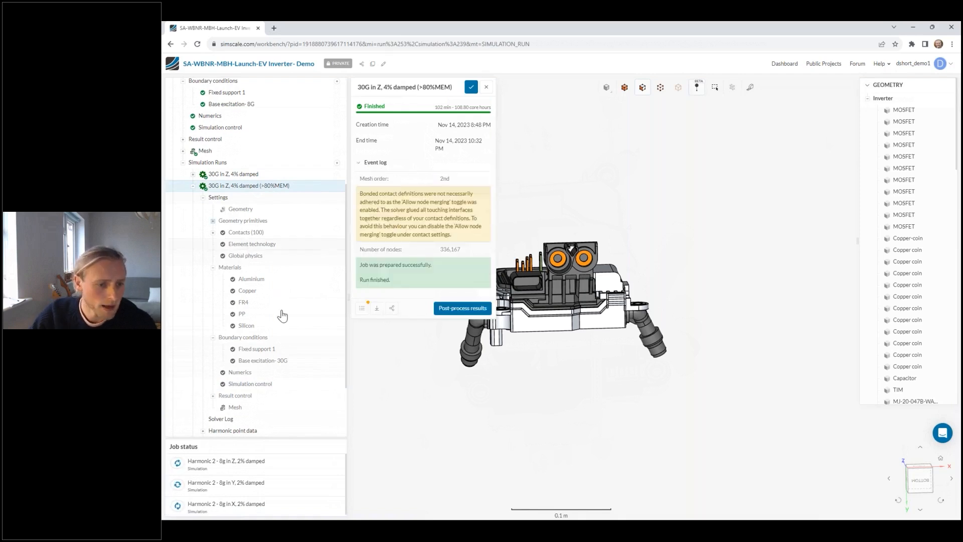
Examine the accumulated normalized modal effective mass plot of the >80%MEM run, and collapse that run
scroll(280, 306, down, 3)
click(224, 359)
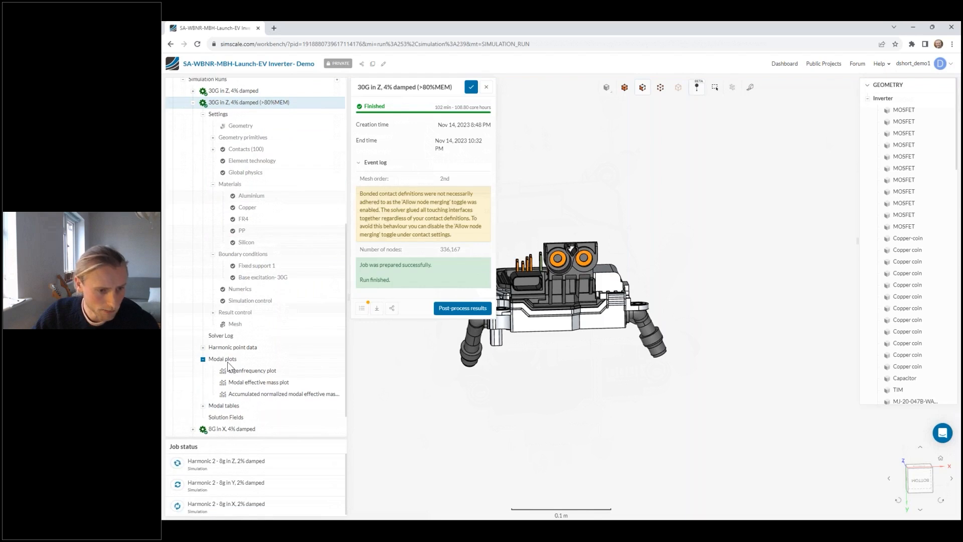
click(257, 396)
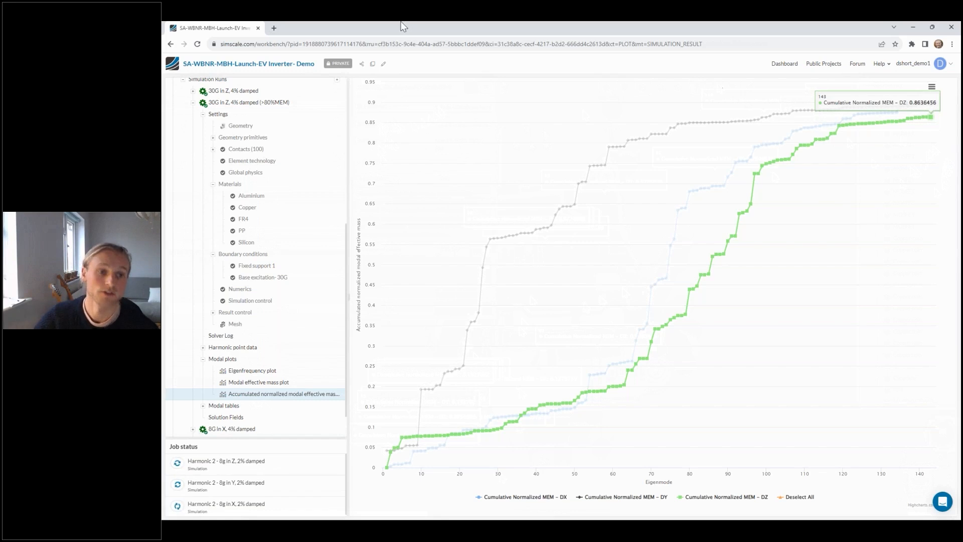
click(193, 103)
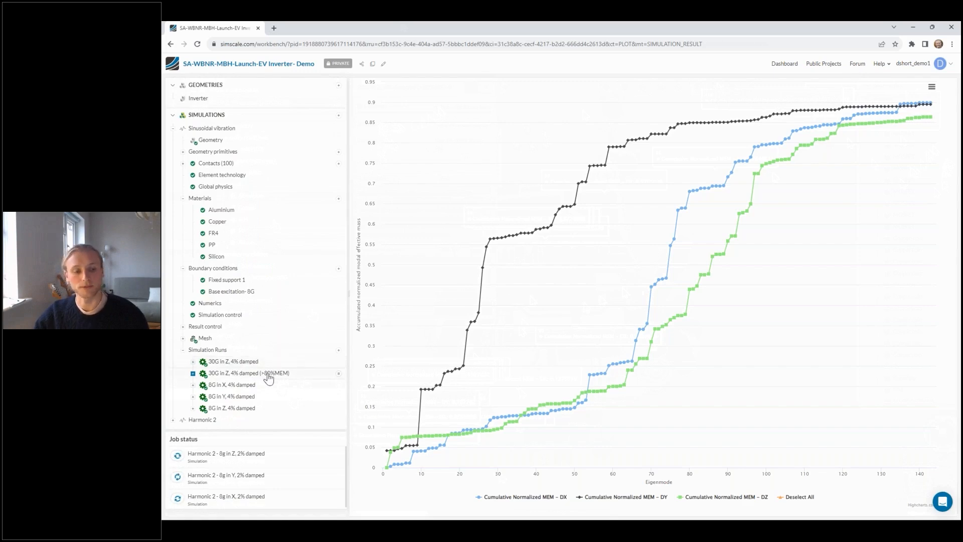
Open the finished run "8G in Z, 4% damped" of Sinusoidal vibration, leaving its context options unused
click(243, 408)
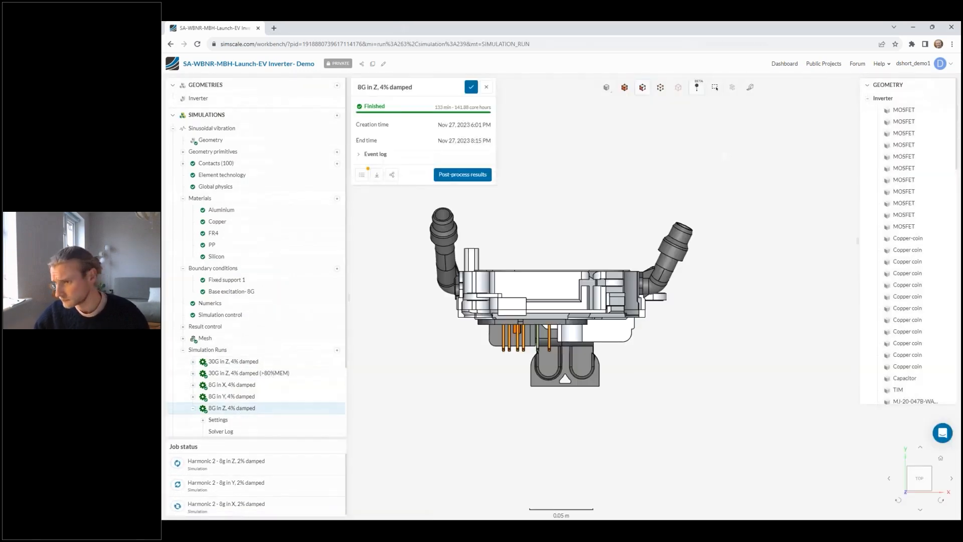
right_click(194, 408)
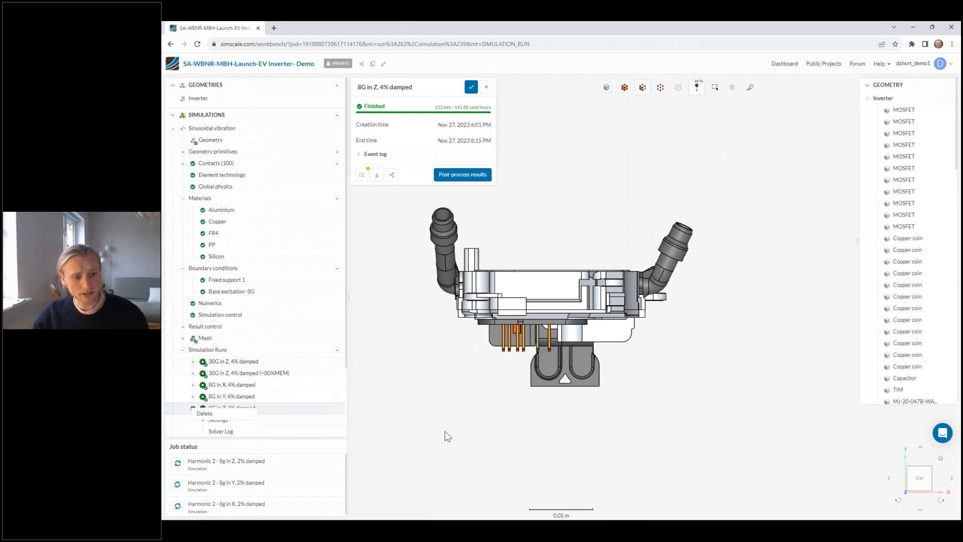
click(448, 436)
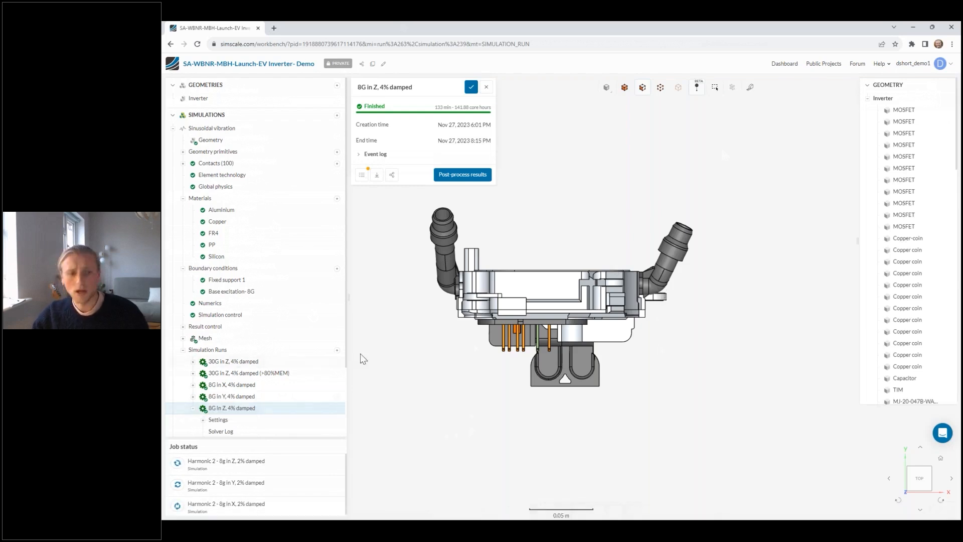
click(192, 408)
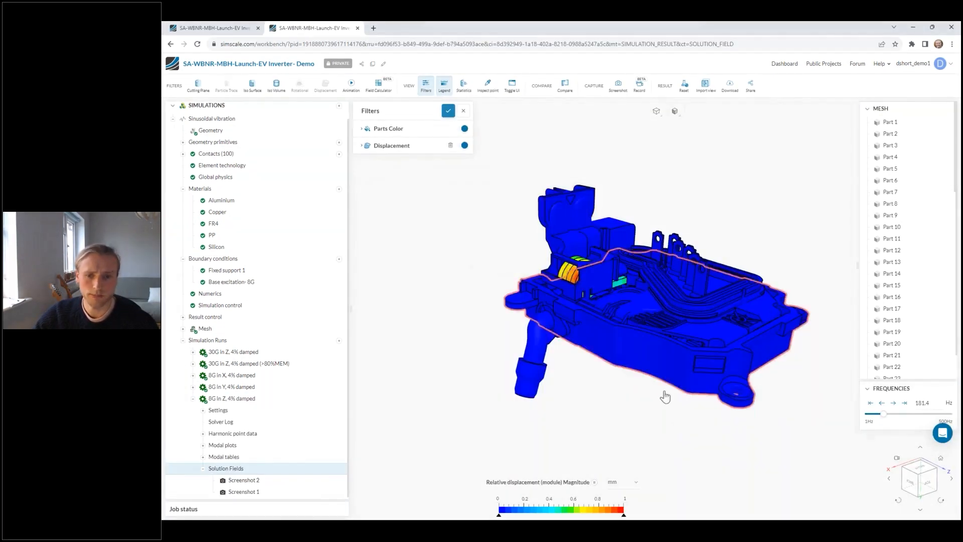
Switch the displayed result frequency of the "8G in Z, 4% damped" solution fields to 185.6 Hz
right_drag(657, 414, 582, 419)
drag(582, 419, 613, 431)
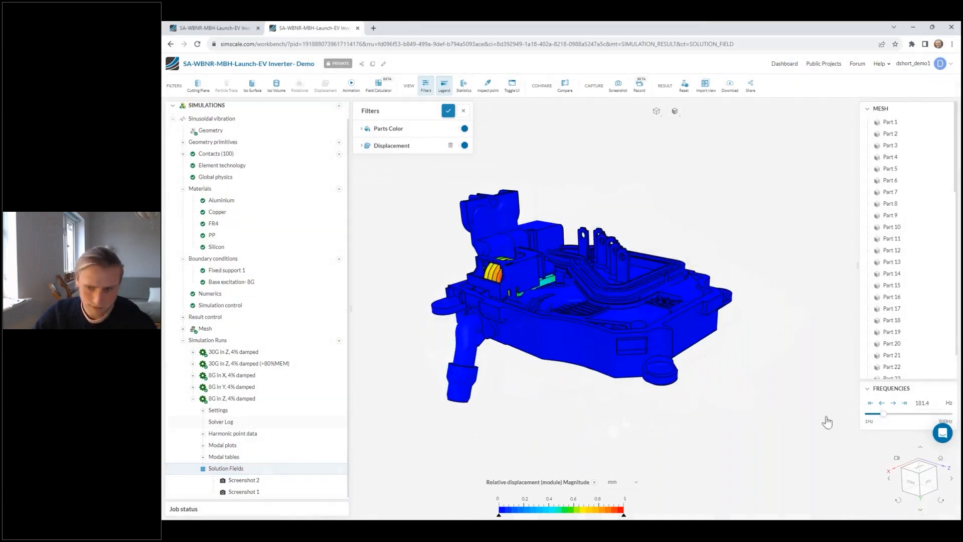
drag(883, 413, 903, 414)
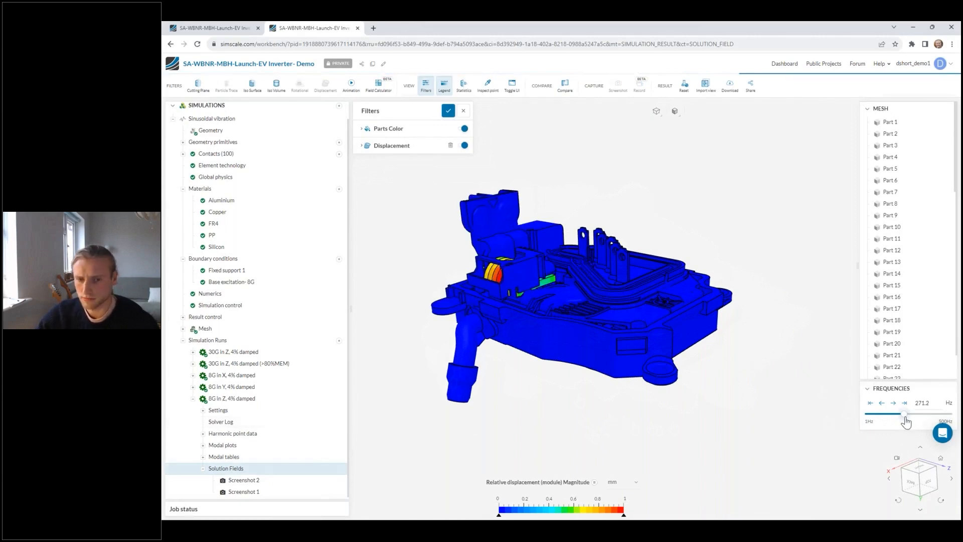
drag(904, 414, 885, 415)
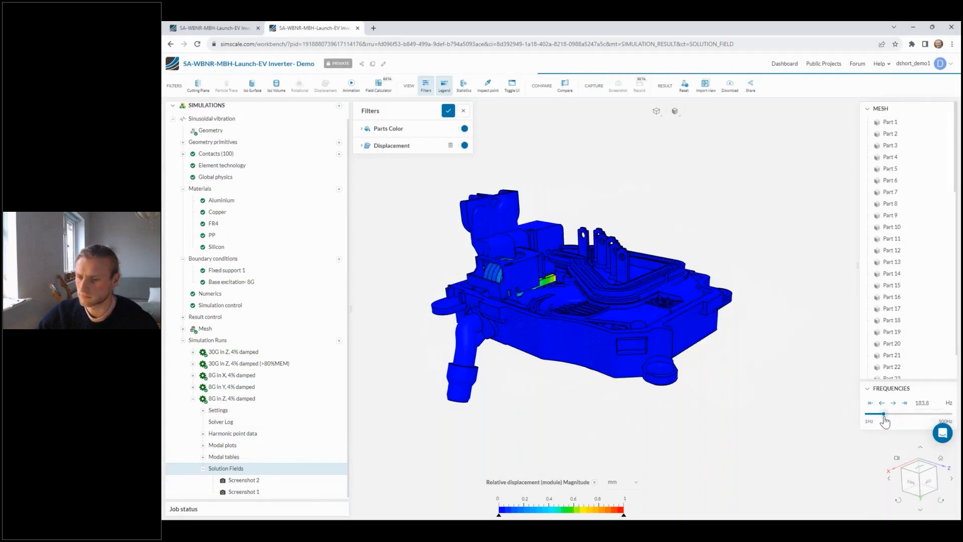
drag(885, 417, 887, 423)
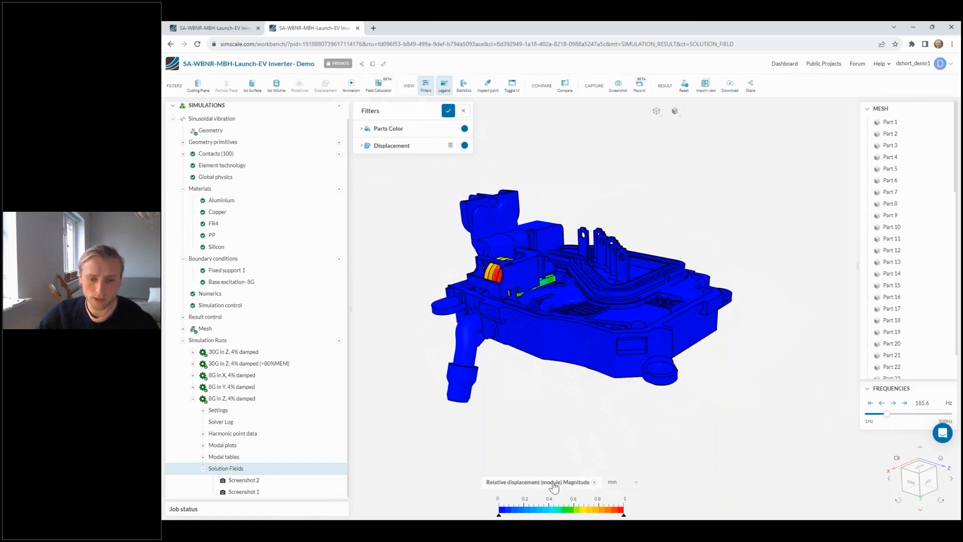
Colour the inverter results by Von Mises Stress (Max over Phase) and examine the stressed coil area from several angles
click(554, 484)
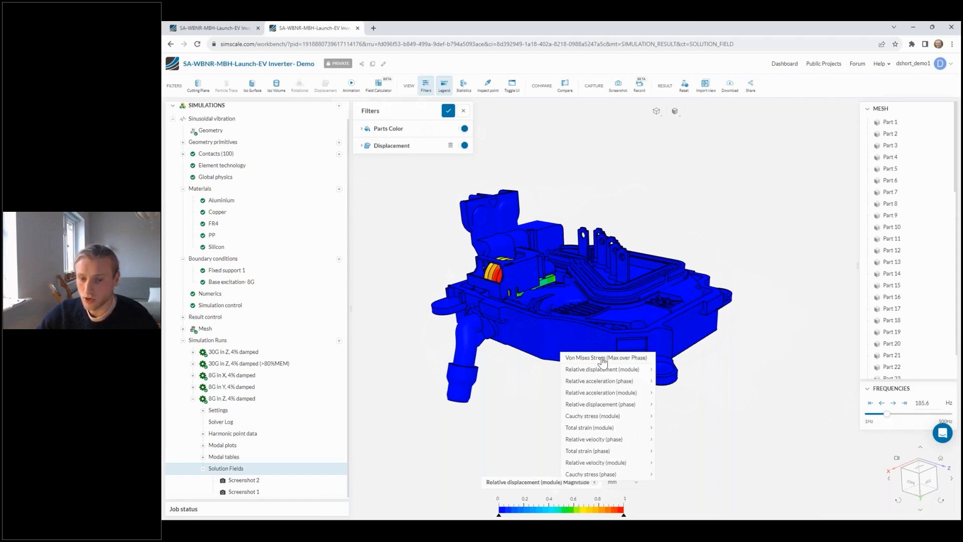
click(638, 360)
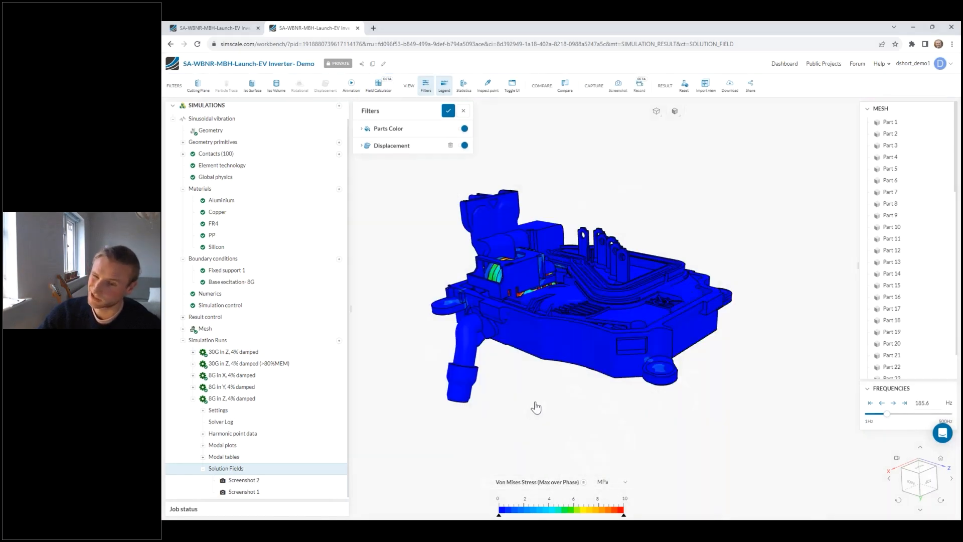
scroll(535, 408, up, 3)
drag(535, 439, 570, 438)
drag(724, 408, 602, 377)
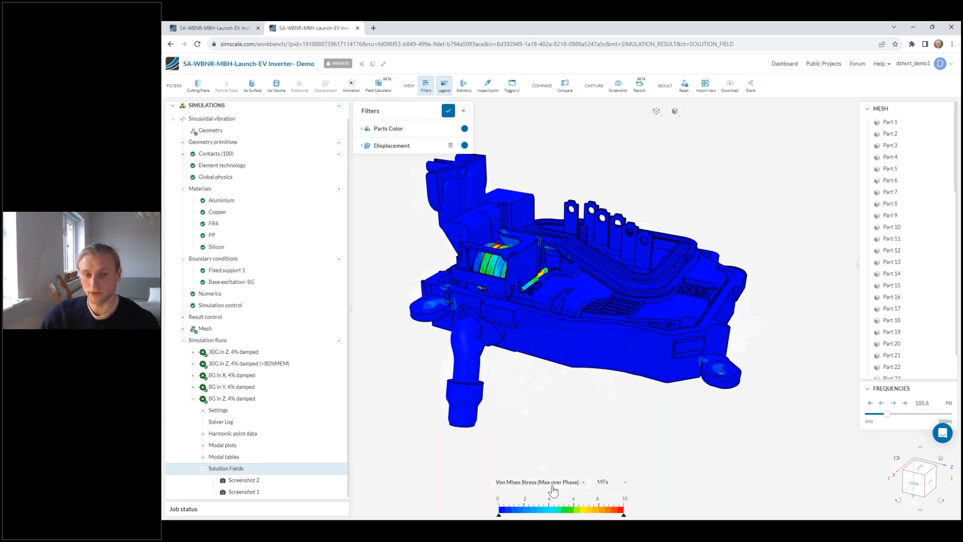
drag(509, 450, 437, 472)
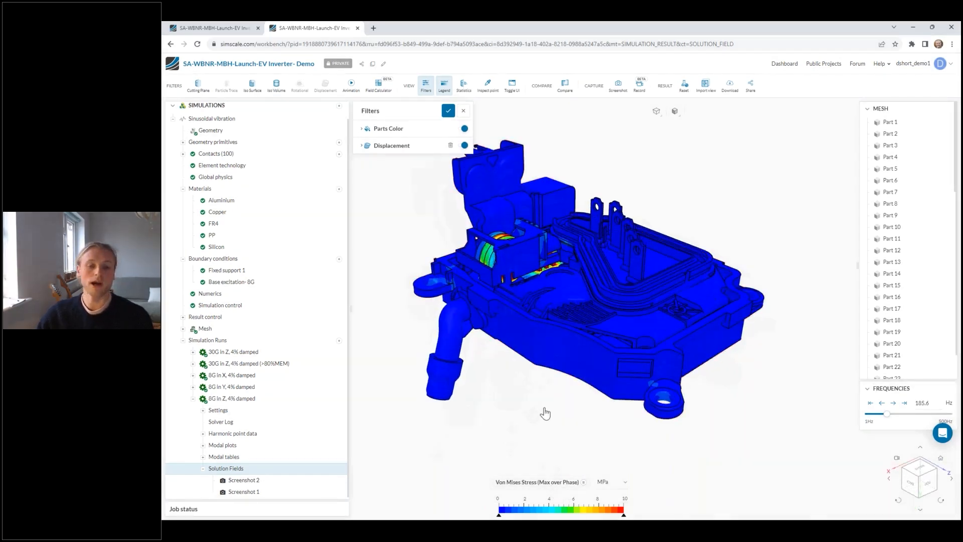
drag(540, 408, 541, 430)
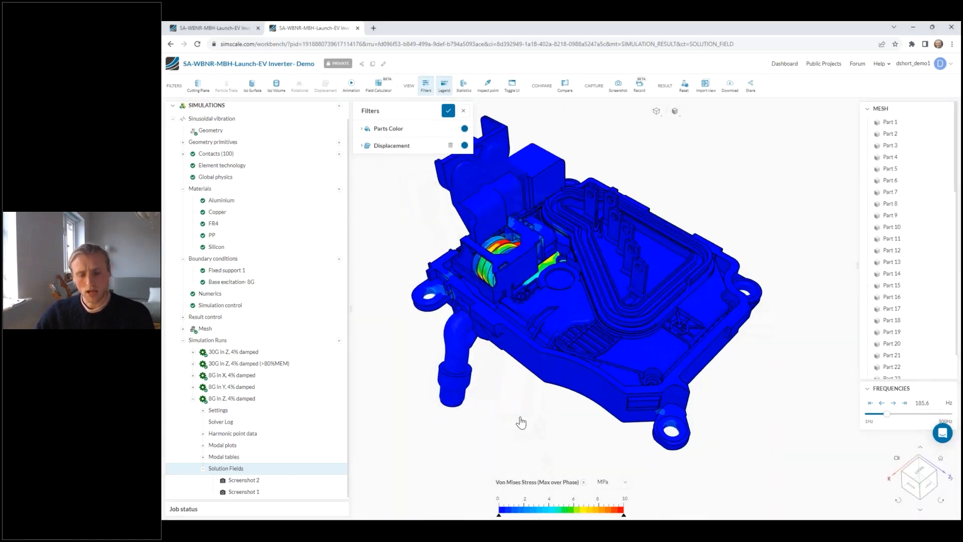
Add an Animation filter to the 185.6 Hz result, watch the vibrating inverter from above and obliquely, and collapse the filter's settings
click(407, 147)
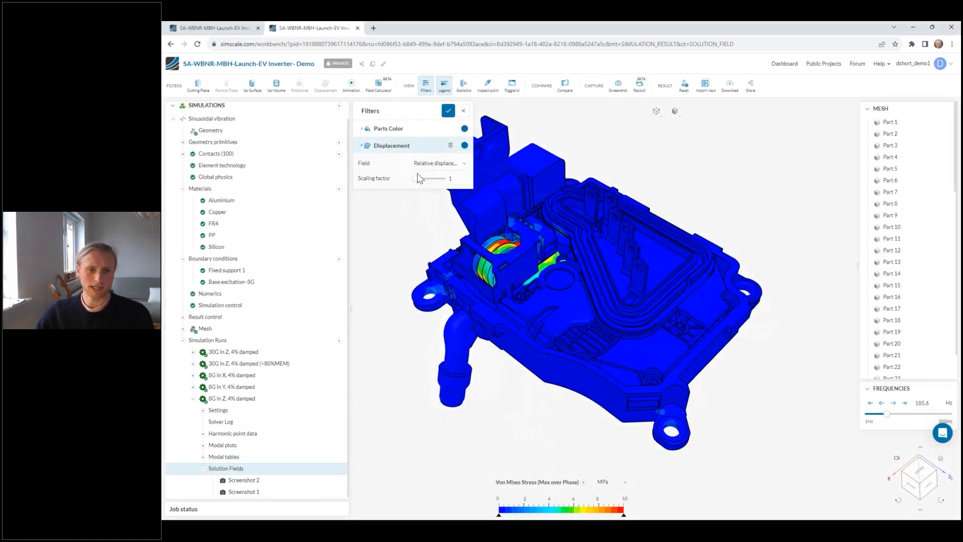
click(351, 85)
click(439, 180)
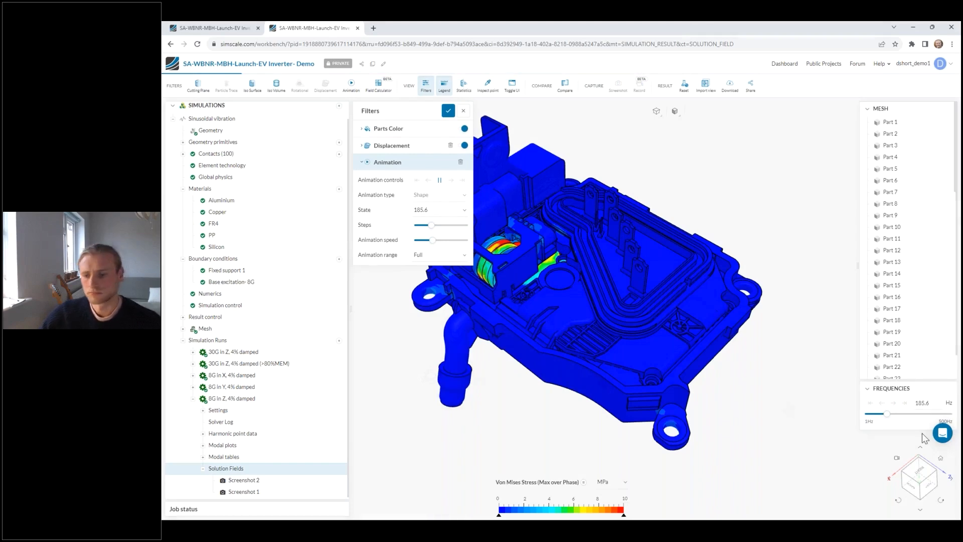
click(926, 473)
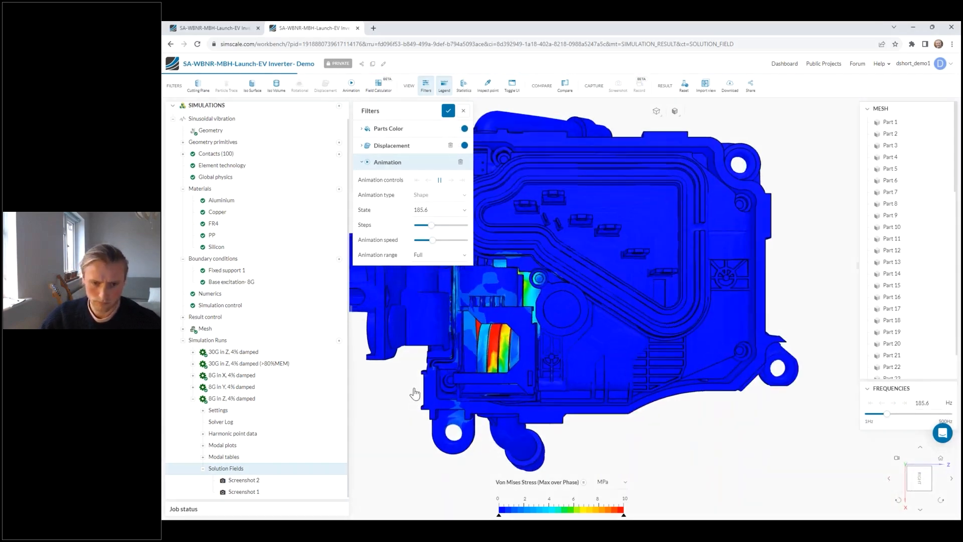
scroll(673, 354, down, 3)
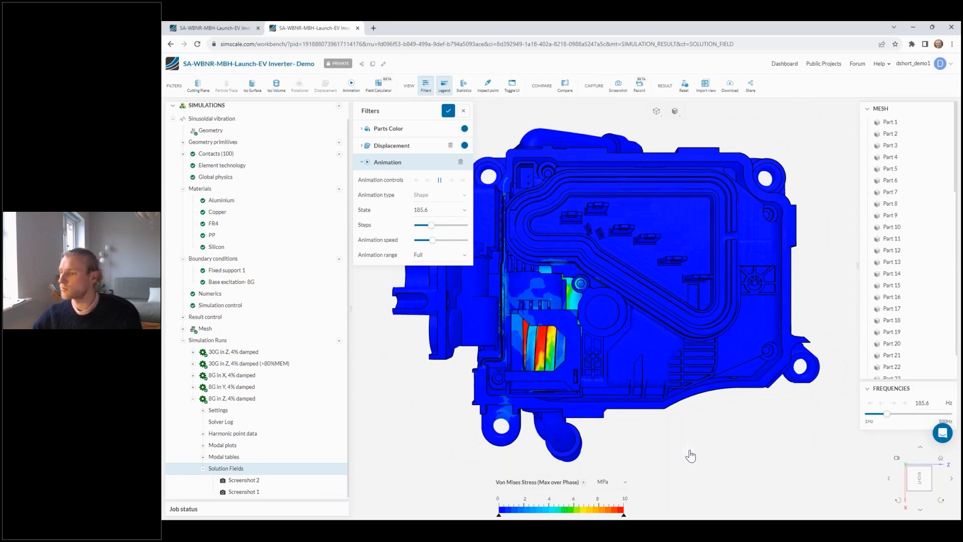
drag(705, 468, 630, 381)
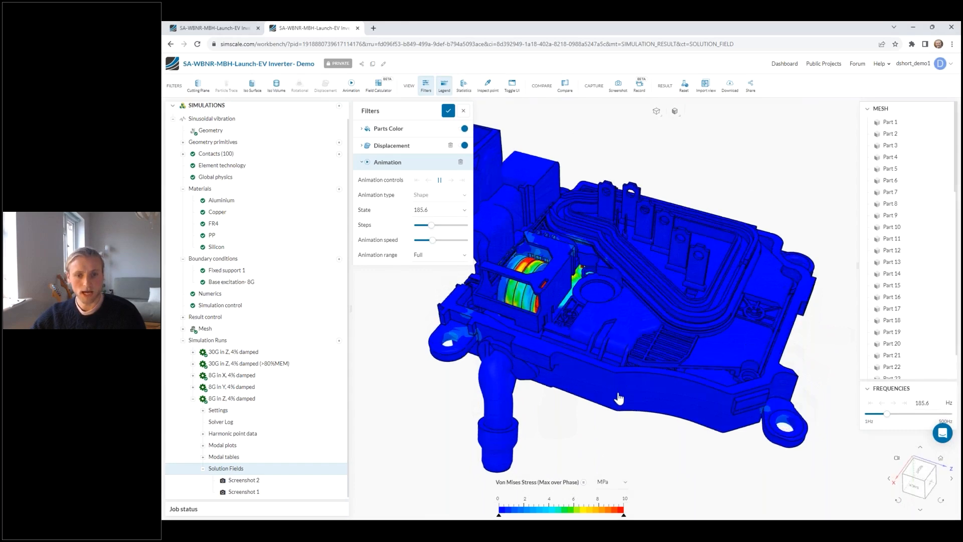
click(361, 163)
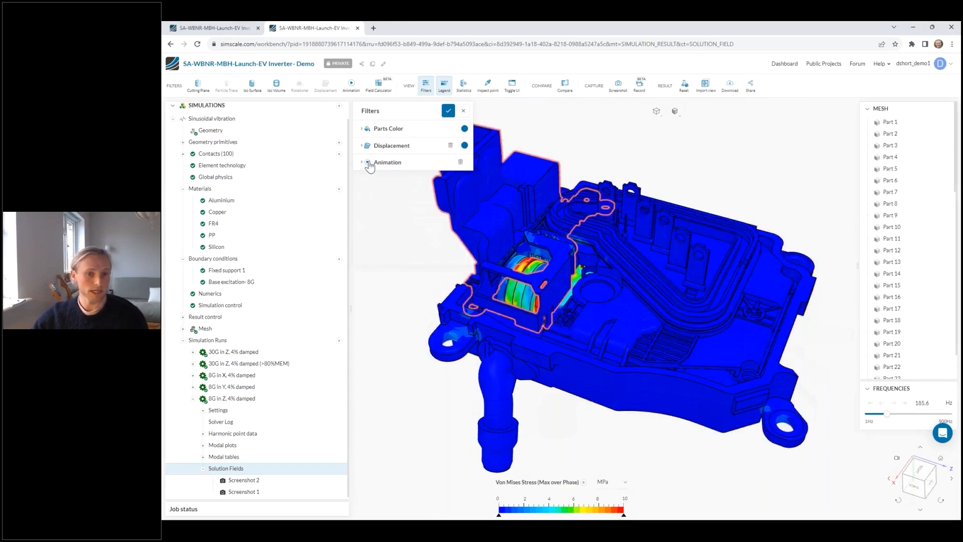